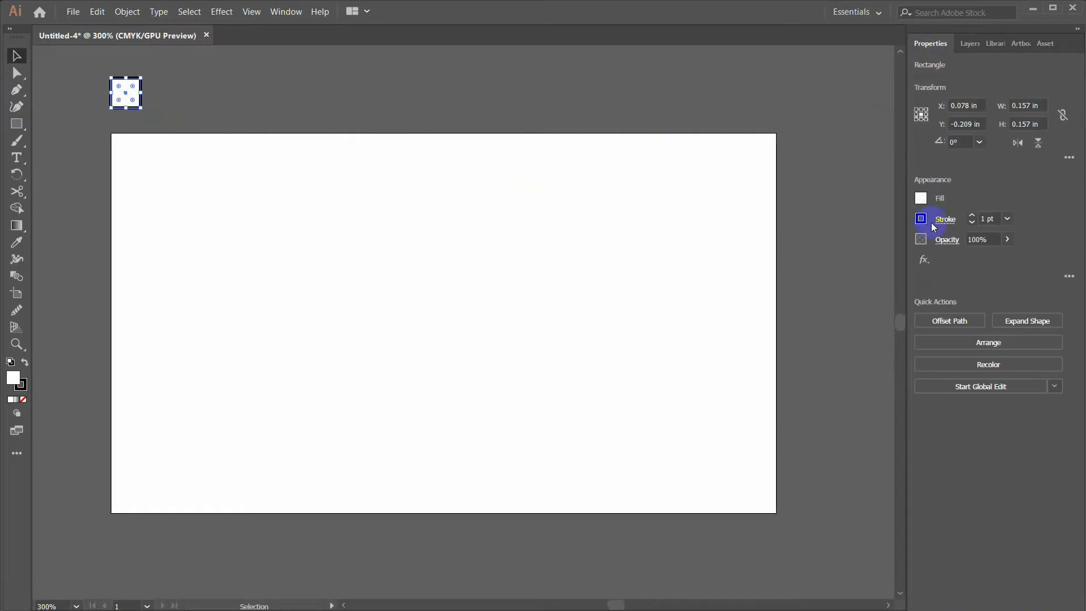
Remove the small square's stroke and Alt-drag a duplicate to its right as a second colour sample
click(770, 270)
click(150, 110)
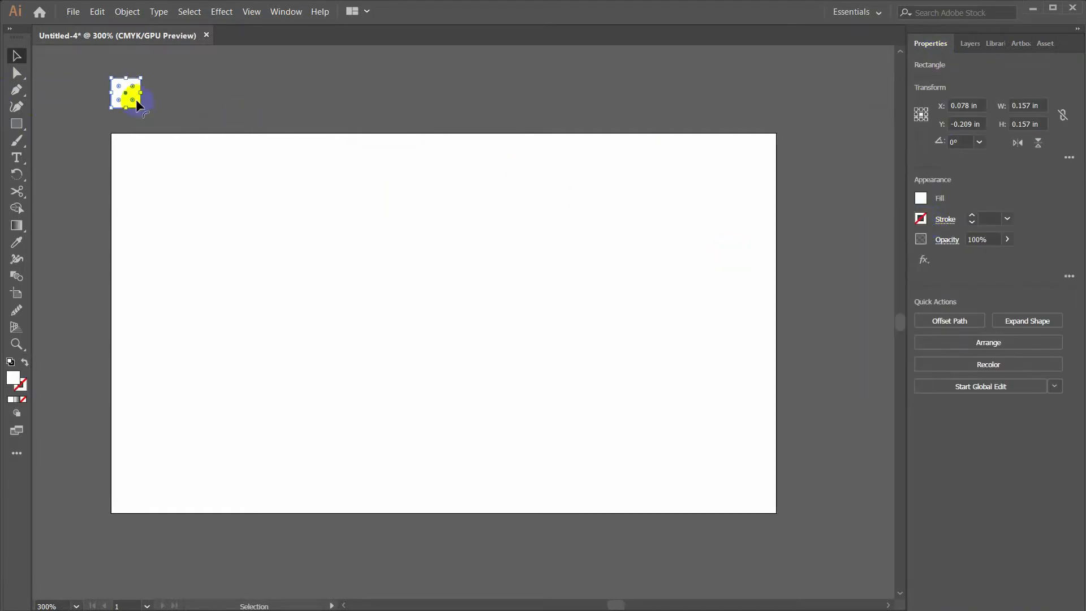
drag(129, 102, 166, 100)
click(456, 117)
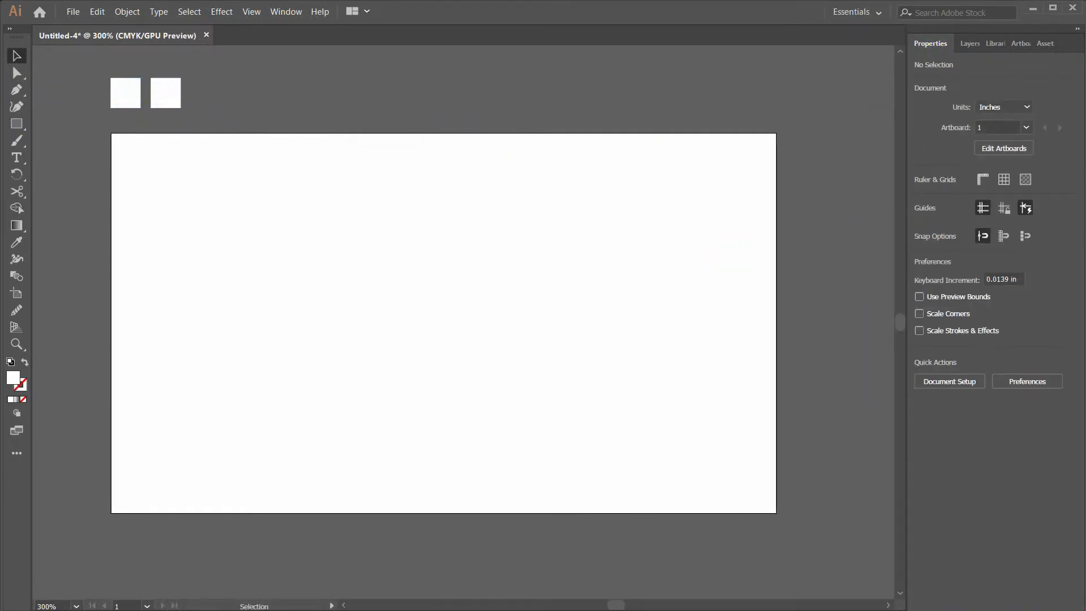
click(971, 46)
click(936, 45)
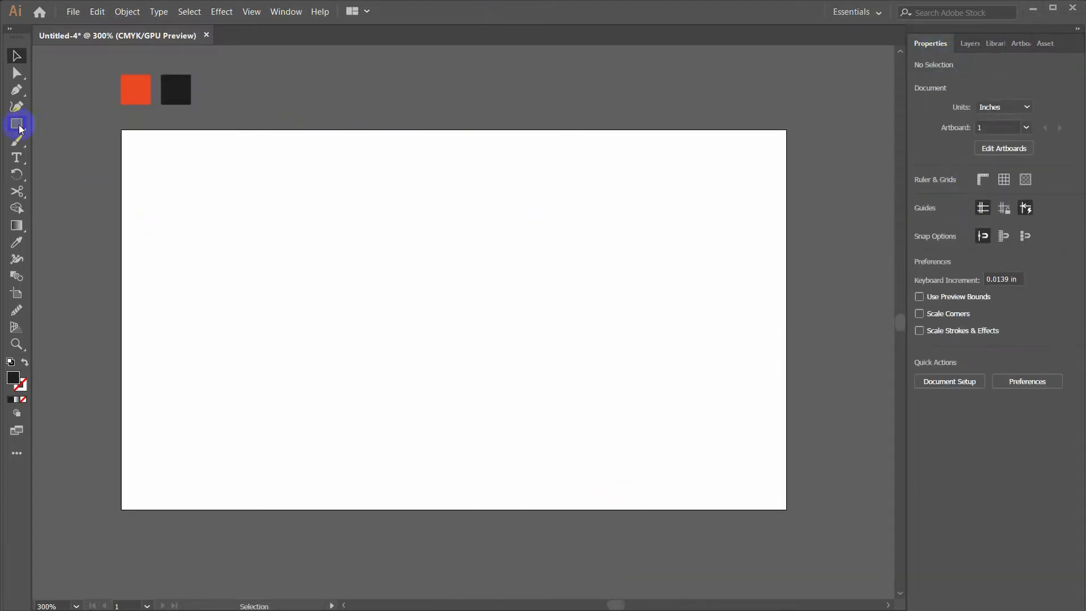
click(16, 123)
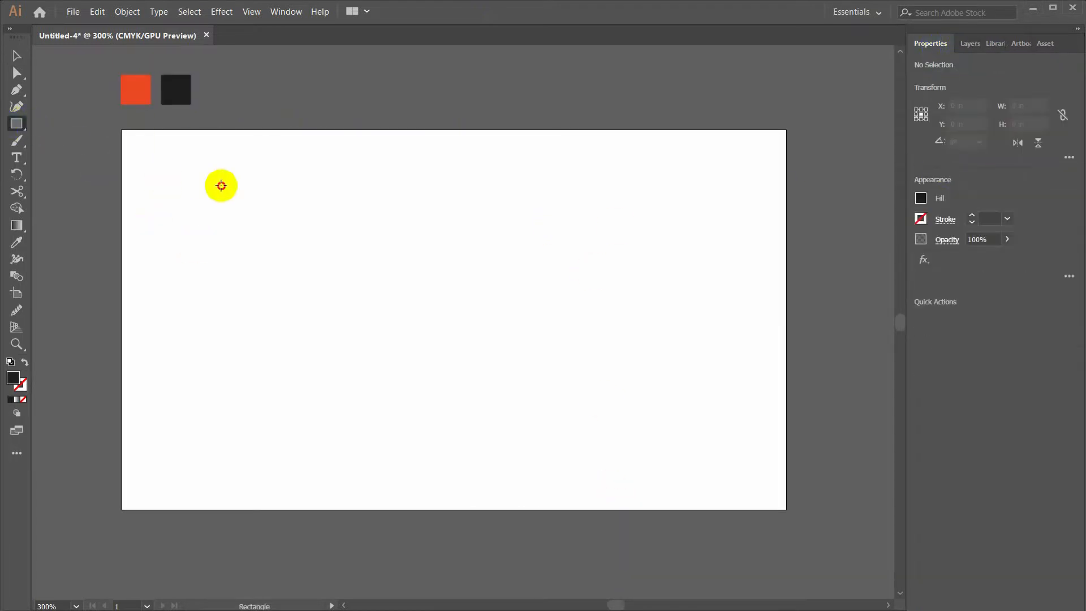
Create a 3.5 × 2 in rectangle and align it with the artboard
click(296, 185)
text(3.5)
key(Tab)
text(2)
key(Return)
key(v)
drag(289, 225, 224, 213)
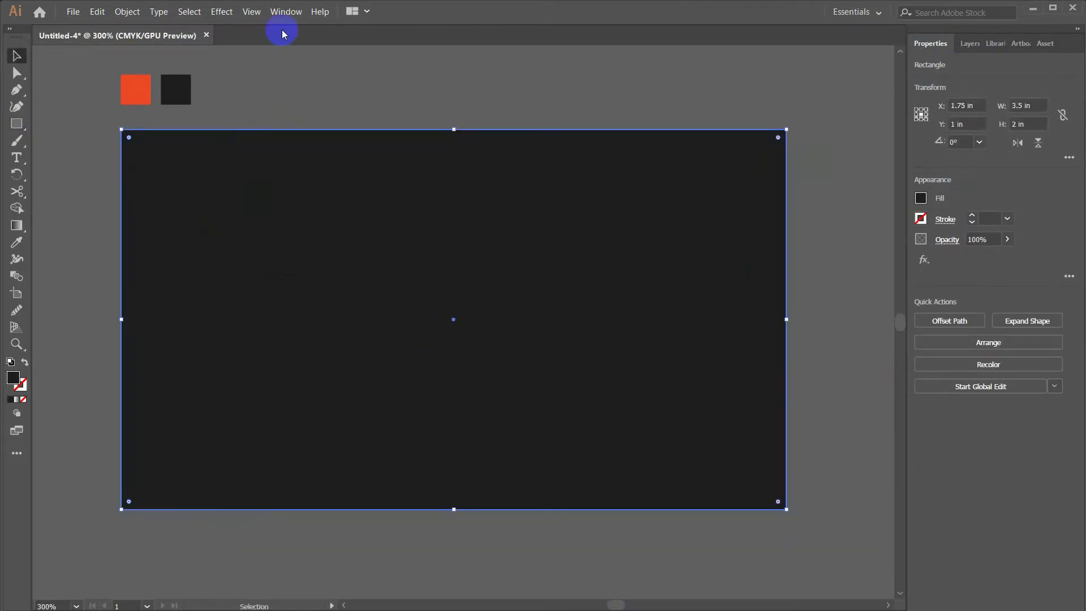
Show rulers and drag vertical and horizontal guides through the card's centre
key(ctrl+r)
drag(36, 182, 454, 196)
drag(371, 50, 426, 330)
key(ctrl+z)
click(416, 294)
drag(399, 55, 445, 321)
click(326, 107)
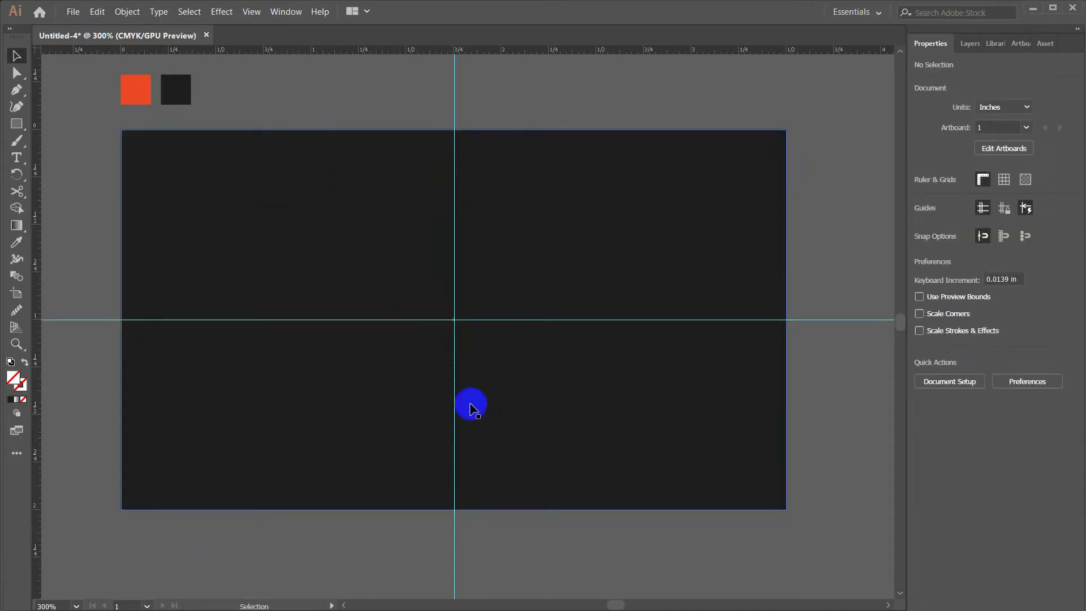
click(16, 124)
Draw a small rectangle at the card's left edge, fill it orange, and slant its right side
drag(121, 280, 224, 368)
key(i)
click(136, 89)
key(a)
shift+click(254, 277)
Alt-drag a copy of the slanted orange shape to the card's right side
click(88, 216)
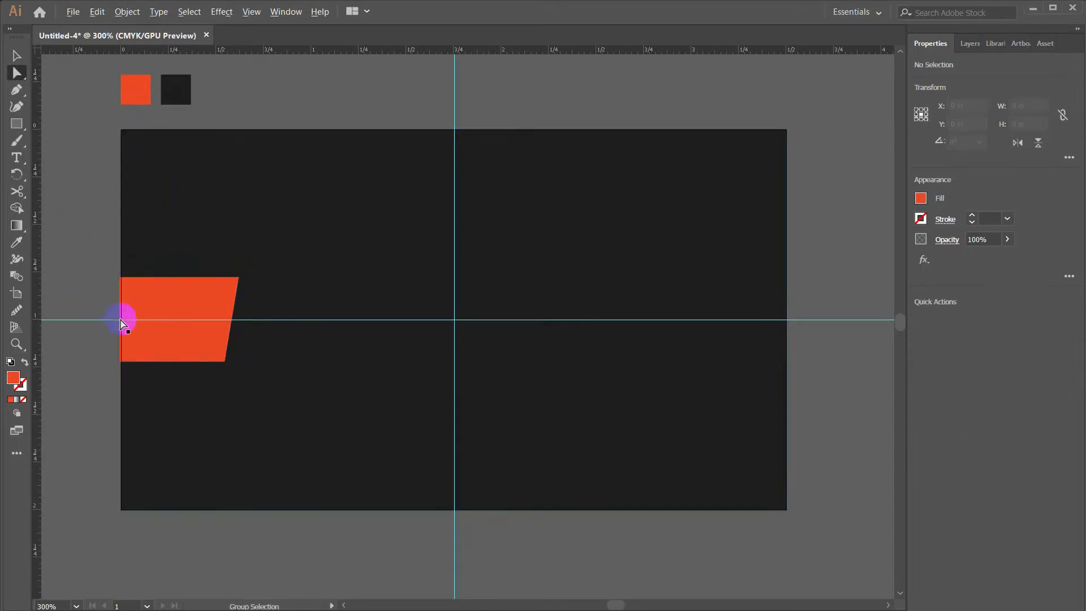
click(152, 336)
click(65, 243)
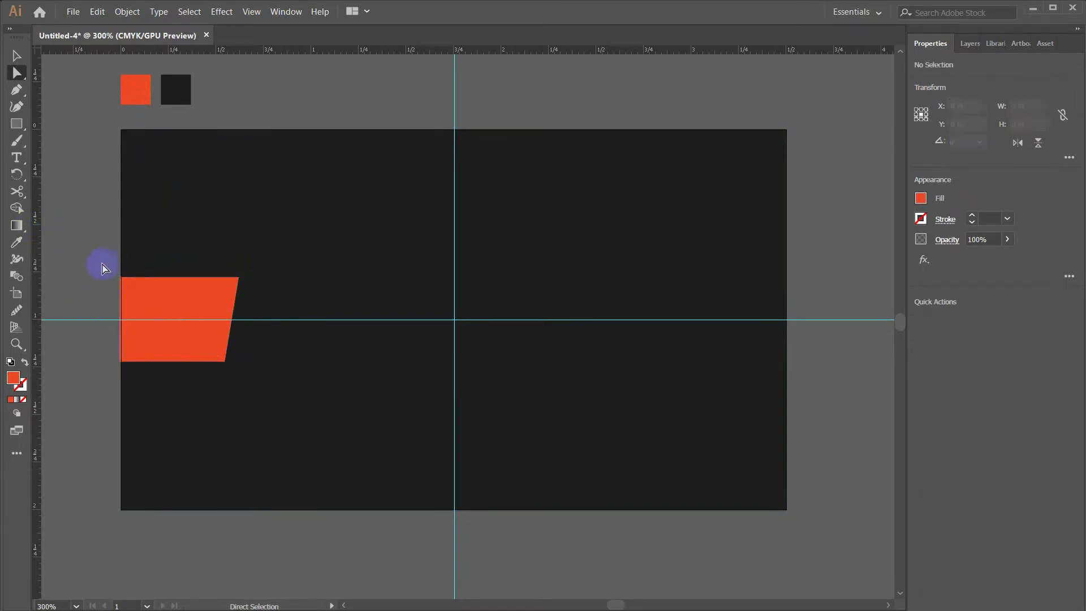
click(211, 298)
drag(182, 300, 702, 309)
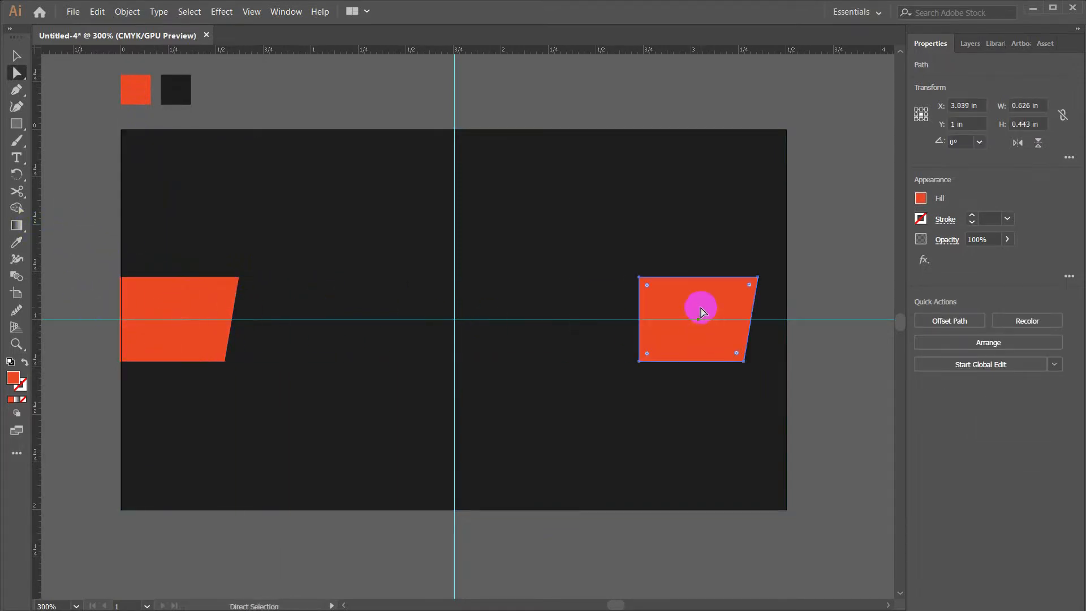
Reflect the right-hand orange copy across the vertical axis
right_click(702, 309)
mouse_move(752, 472)
click(845, 513)
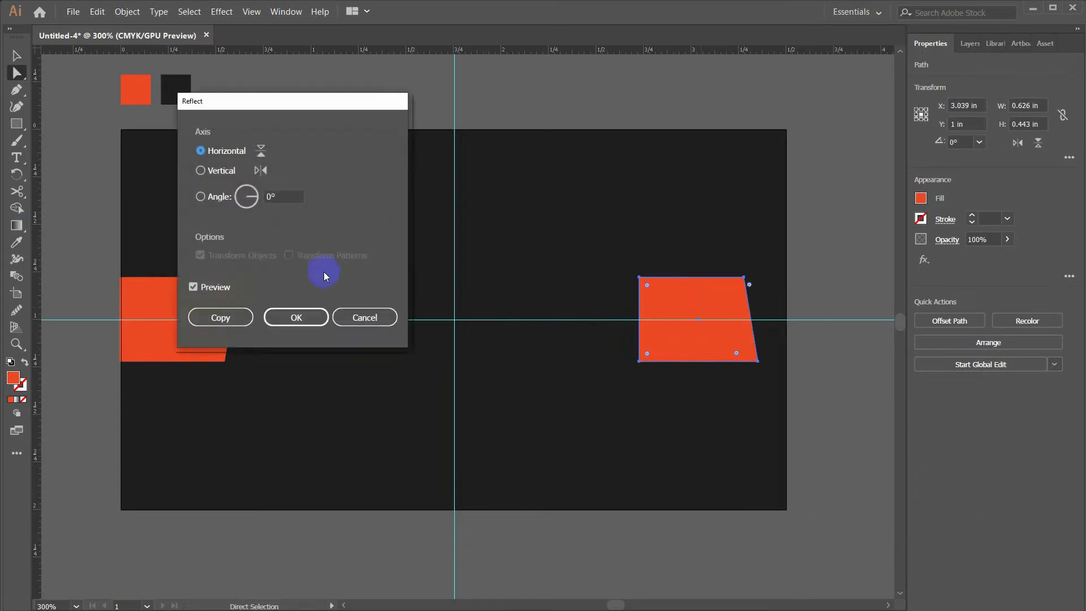
click(364, 315)
right_click(699, 308)
mouse_move(752, 473)
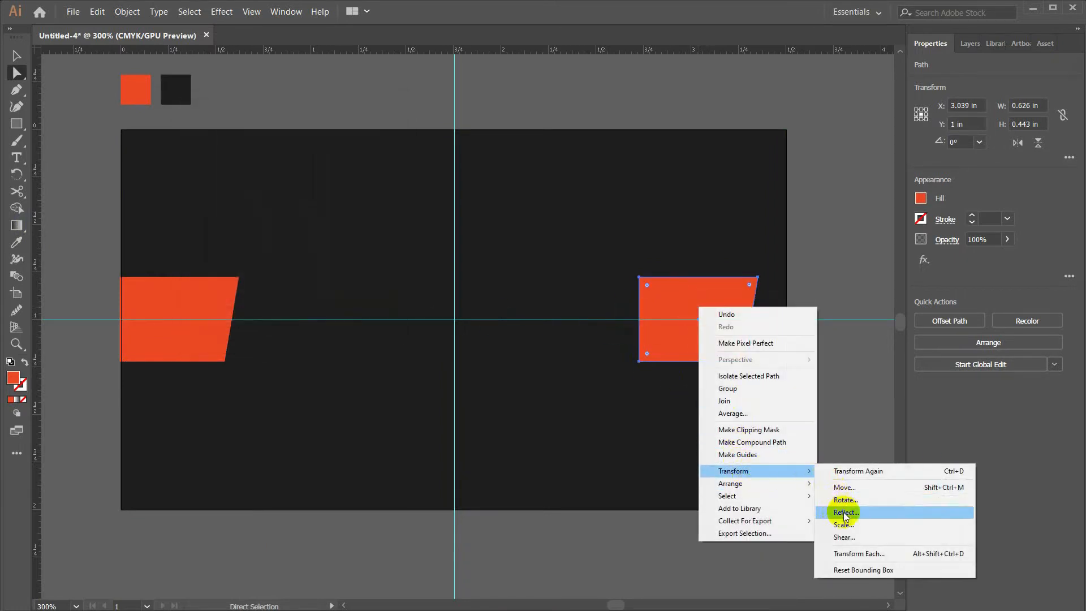
click(843, 513)
click(201, 171)
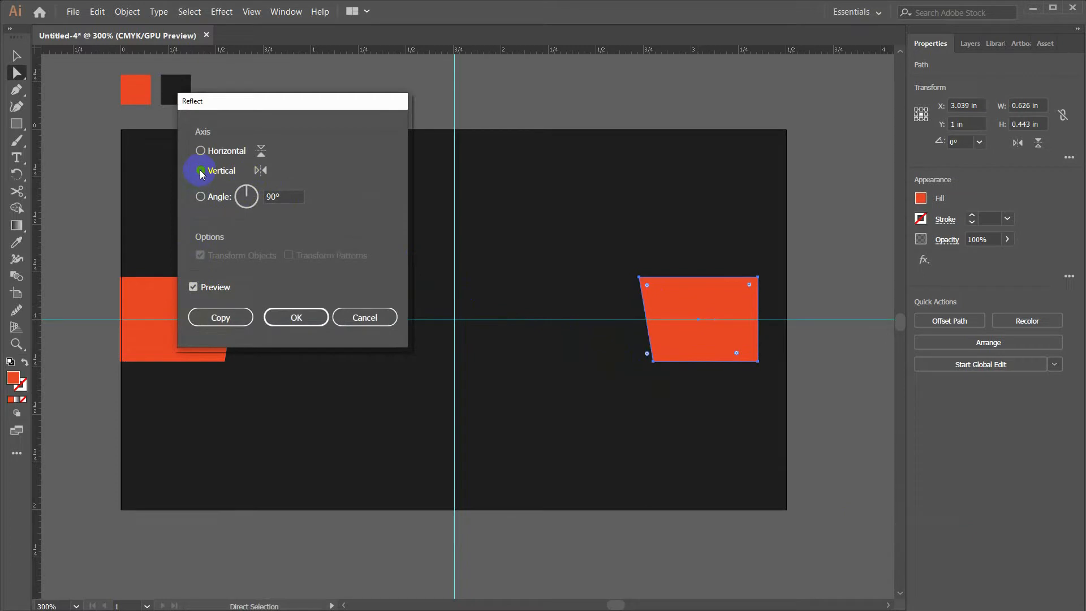
click(296, 317)
Reflect it across the horizontal axis and move it flush against the card's right edge
right_click(689, 298)
mouse_move(733, 461)
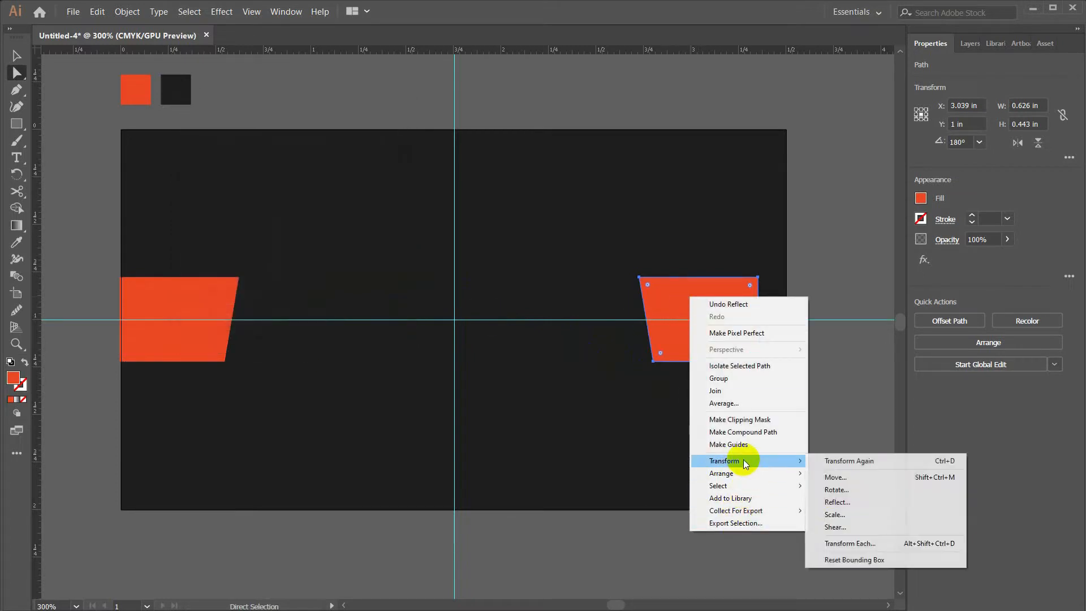
click(828, 495)
click(206, 151)
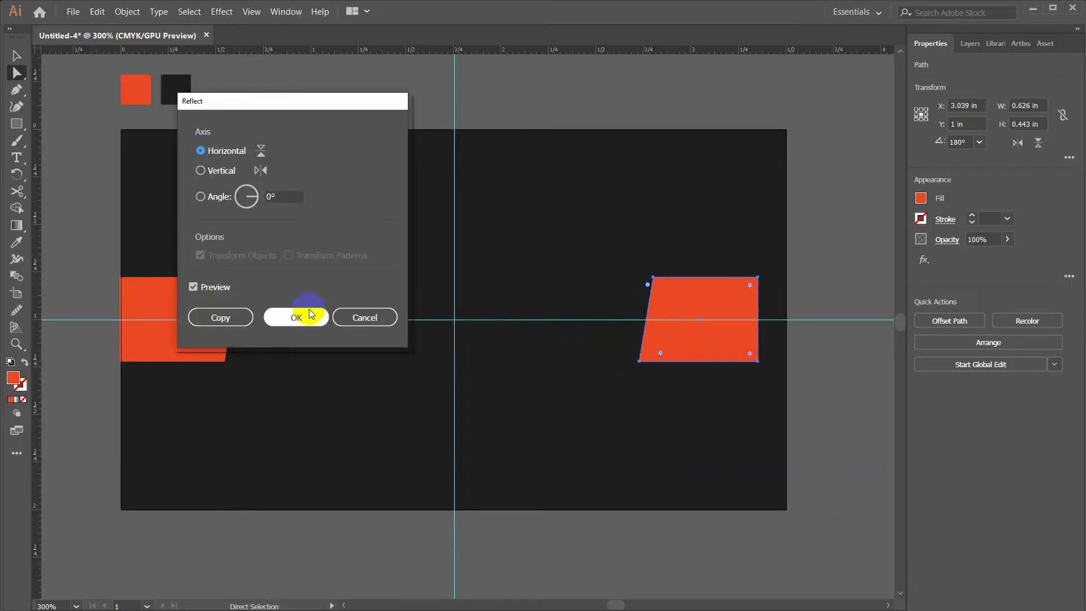
click(300, 317)
drag(706, 351, 734, 349)
key(a)
drag(656, 290, 691, 369)
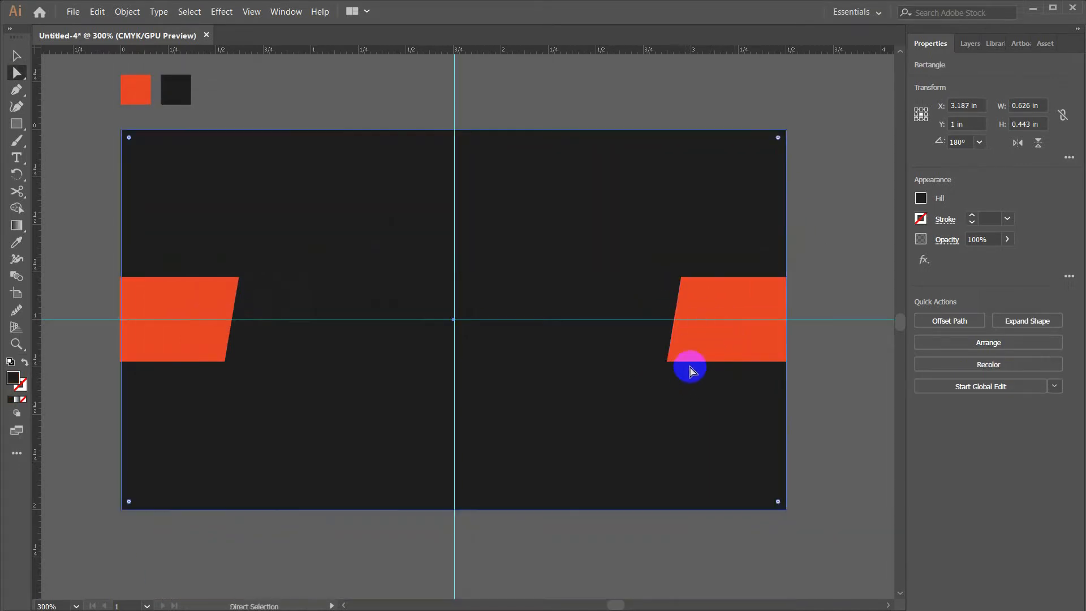
Lock the dark background and stretch the right orange shape's left edge toward the centre
click(969, 43)
click(941, 139)
drag(677, 257, 510, 364)
click(499, 192)
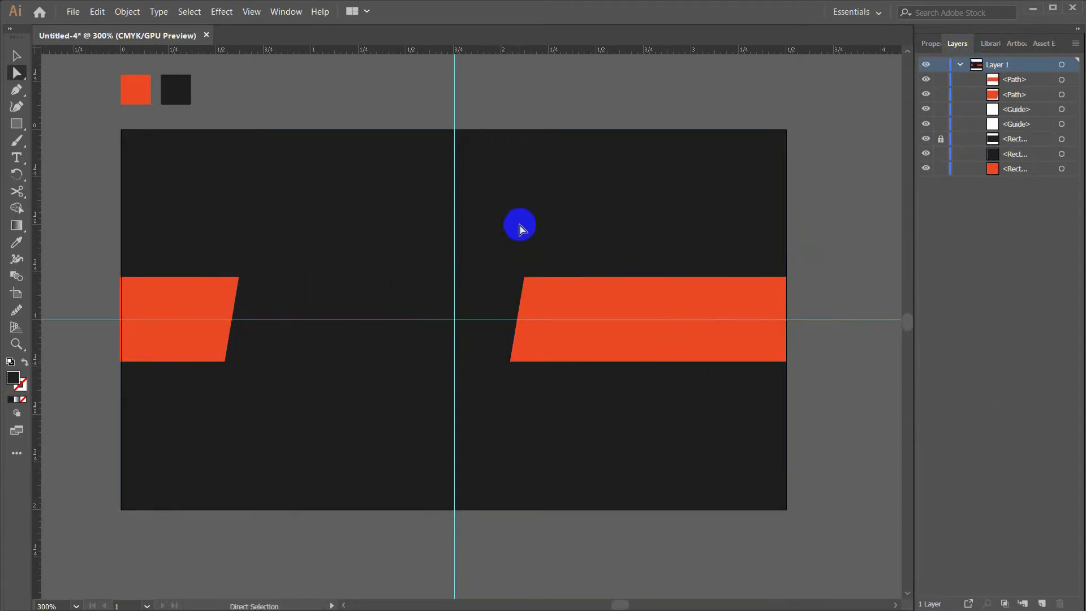
drag(506, 236, 521, 218)
click(589, 281)
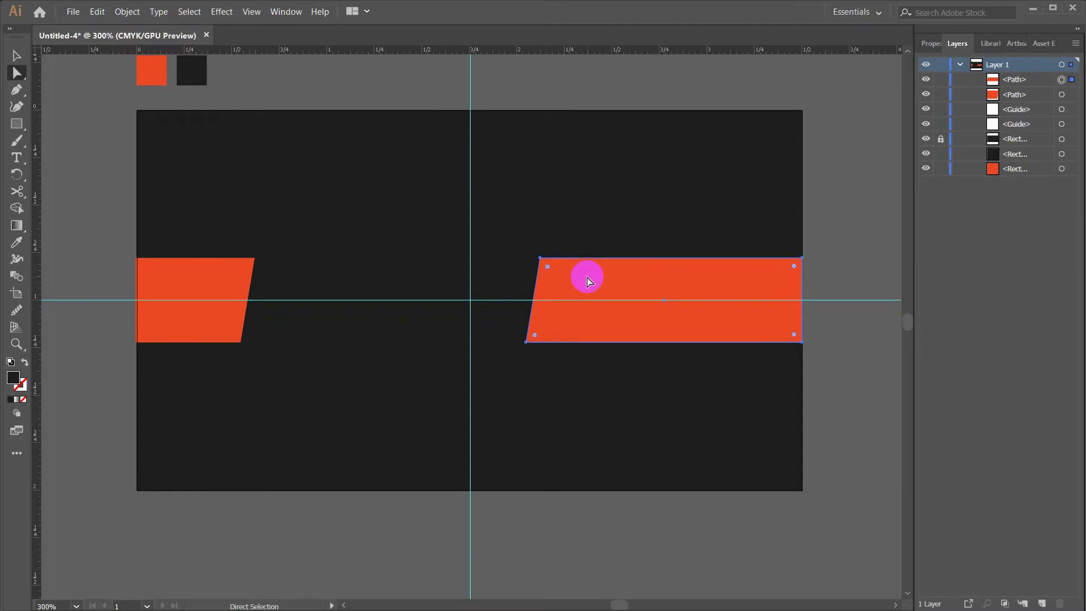
Switch the ruler units to pixels
click(123, 11)
mouse_move(206, 271)
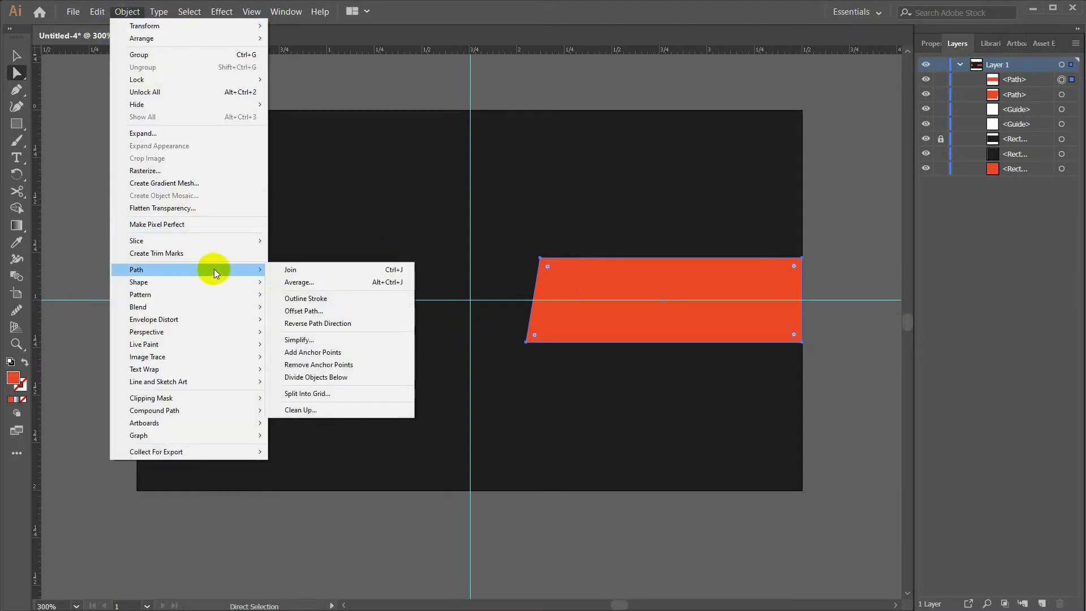
click(289, 311)
click(485, 140)
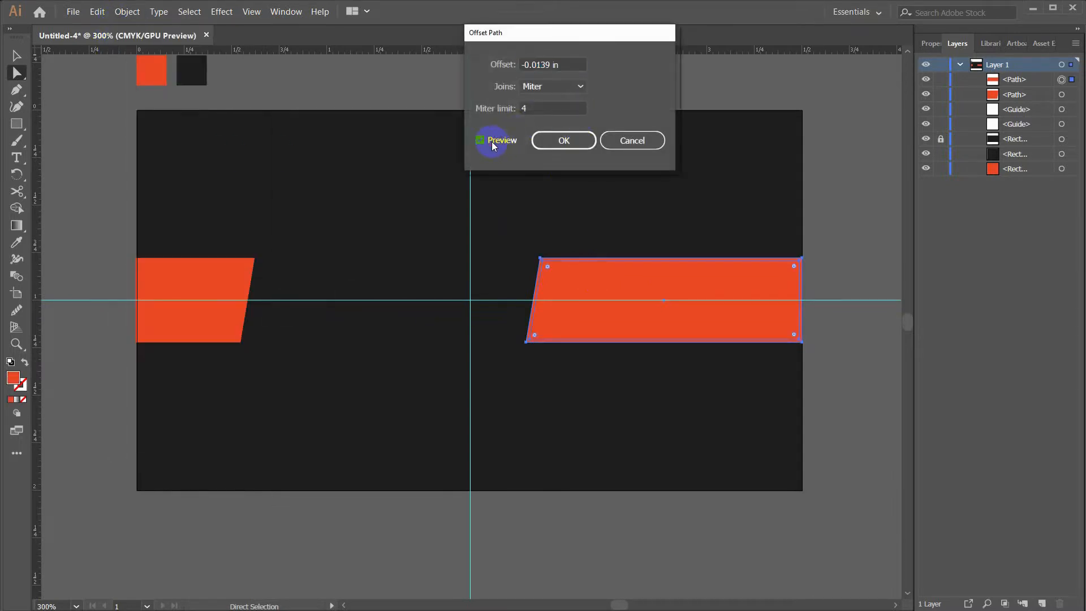
drag(563, 66, 498, 72)
key(Escape)
right_click(549, 57)
click(564, 122)
Create an inset copy of the orange band with Offset Path at -2 px
click(127, 12)
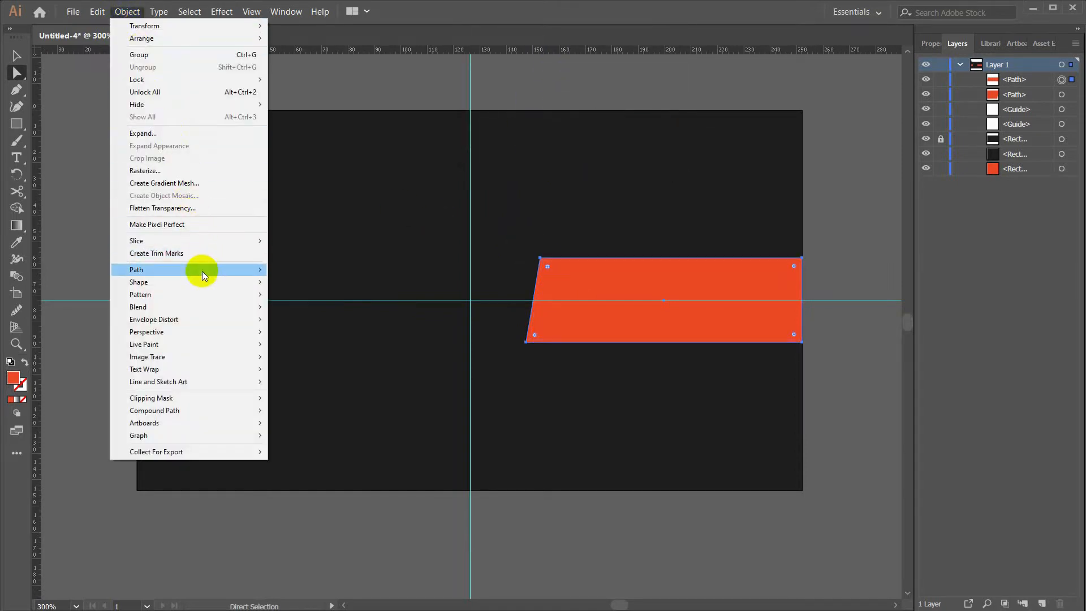
mouse_move(204, 275)
click(324, 312)
click(481, 140)
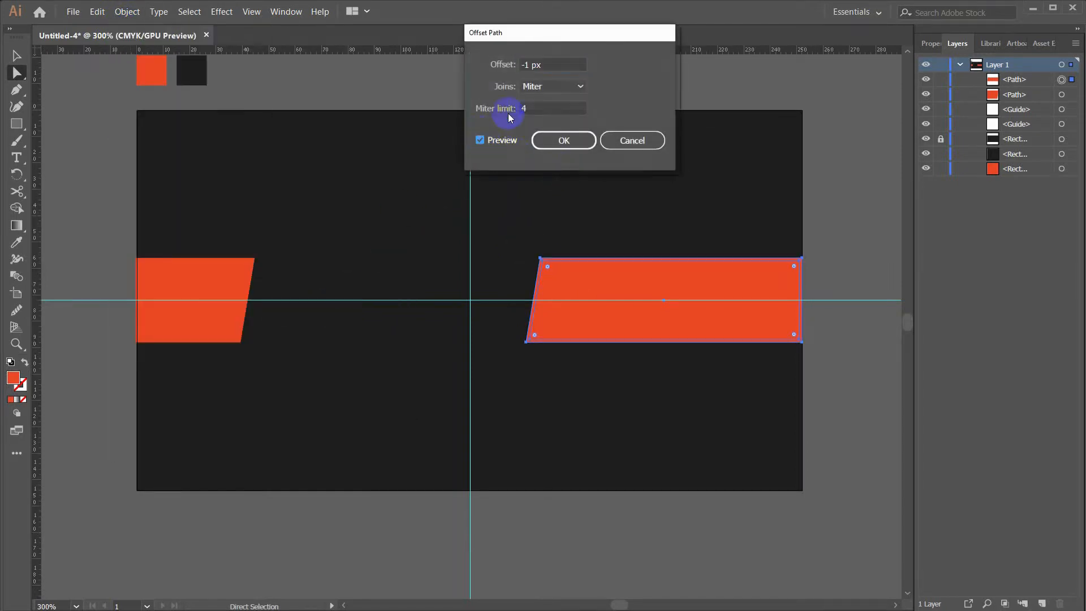
click(557, 65)
key(Down)
click(556, 141)
click(565, 174)
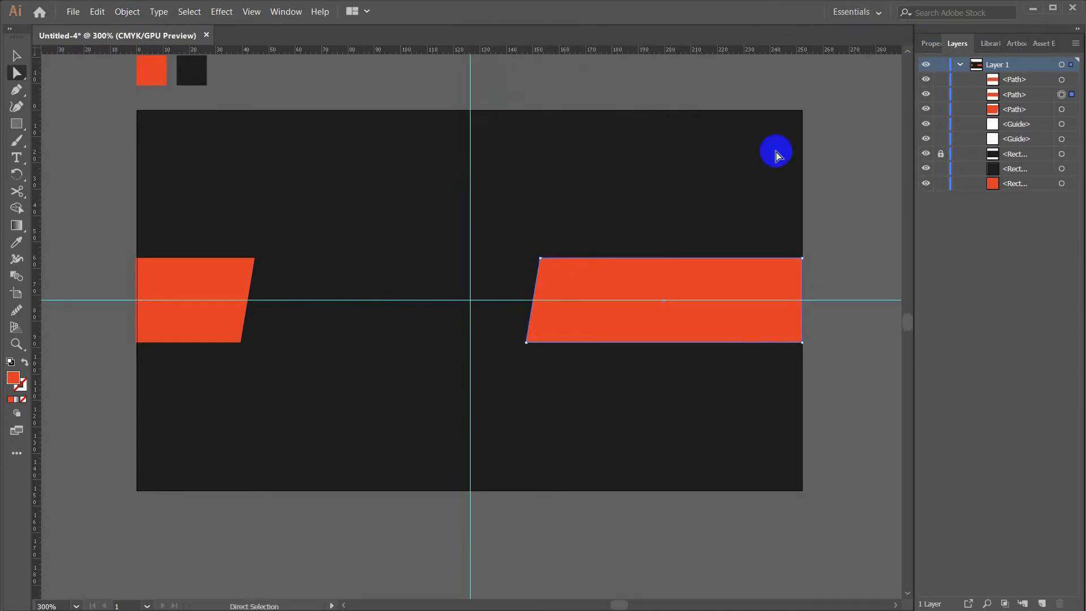
key(v)
click(669, 170)
Save the orange band's fill colour as a new swatch
click(610, 258)
click(931, 43)
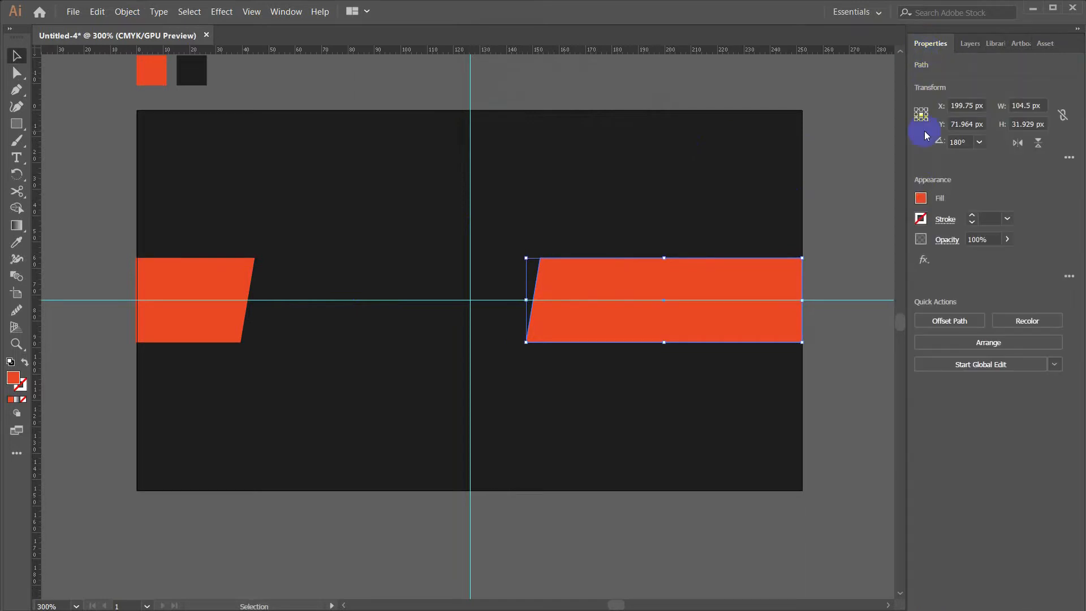
click(920, 198)
click(917, 211)
click(943, 213)
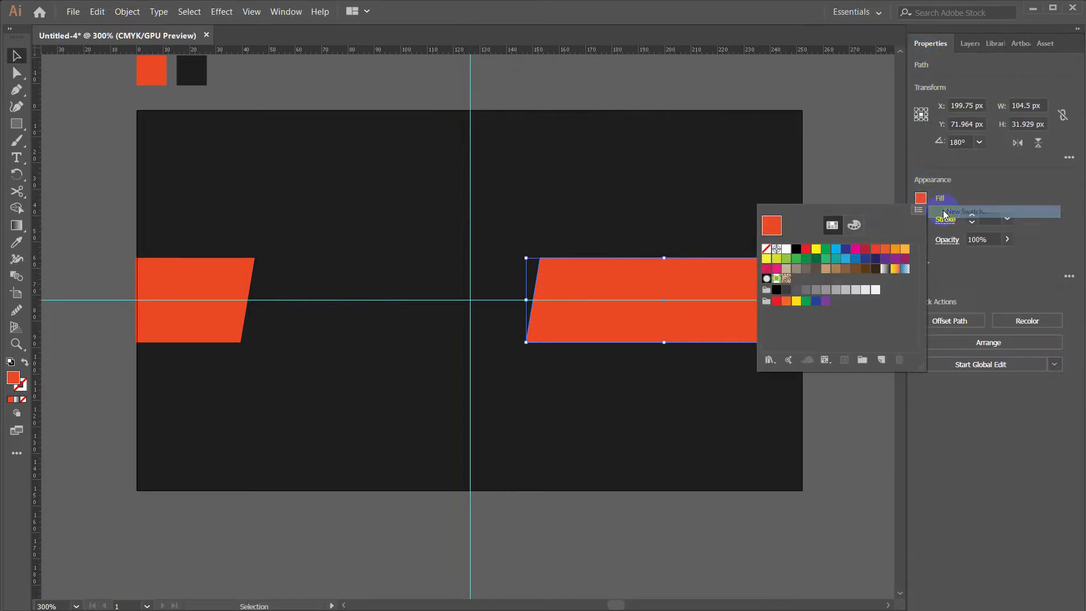
click(447, 357)
Turn the band path into a 0.5 pt orange outline with no fill
click(930, 44)
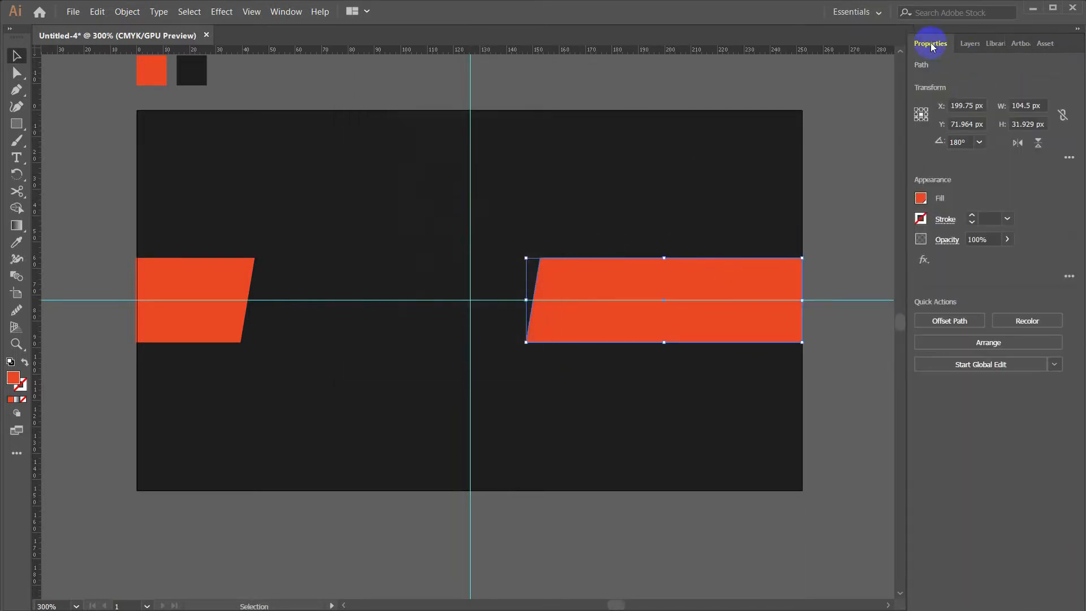
click(921, 201)
click(767, 249)
click(922, 218)
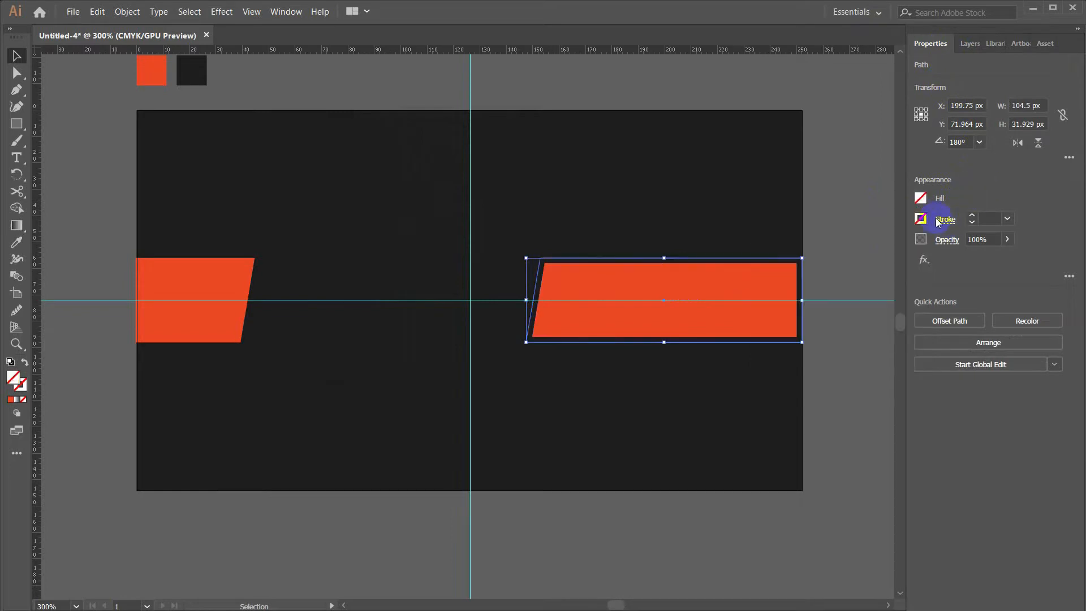
click(921, 219)
click(797, 298)
click(1010, 219)
click(1012, 261)
Cut the outline at its top-right and bottom-right corners and delete the right edge segment
click(826, 265)
click(801, 308)
click(17, 192)
click(795, 266)
click(801, 341)
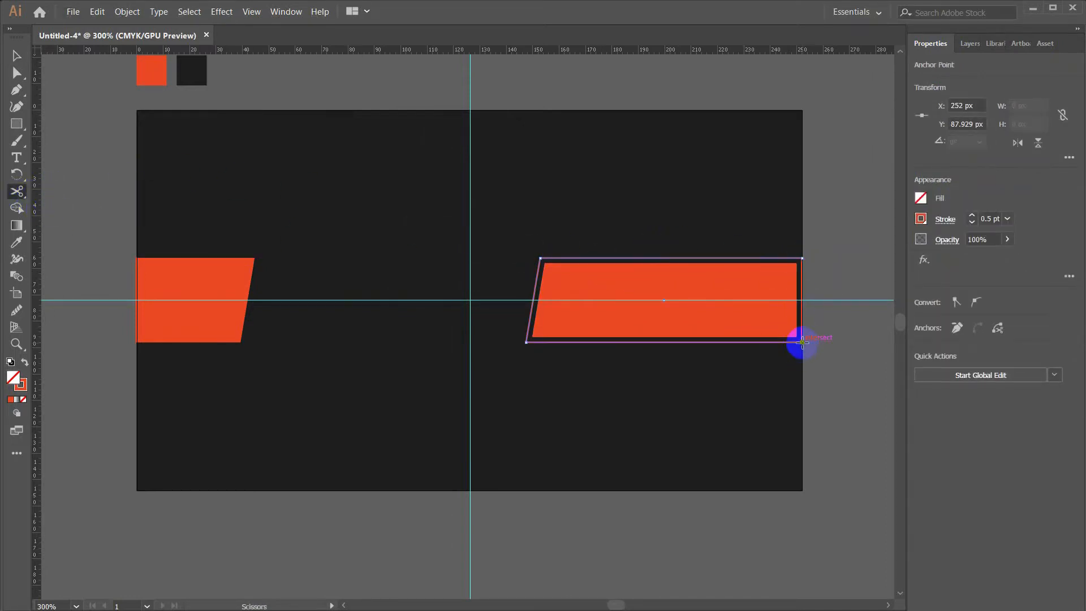
key(v)
click(802, 314)
key(Delete)
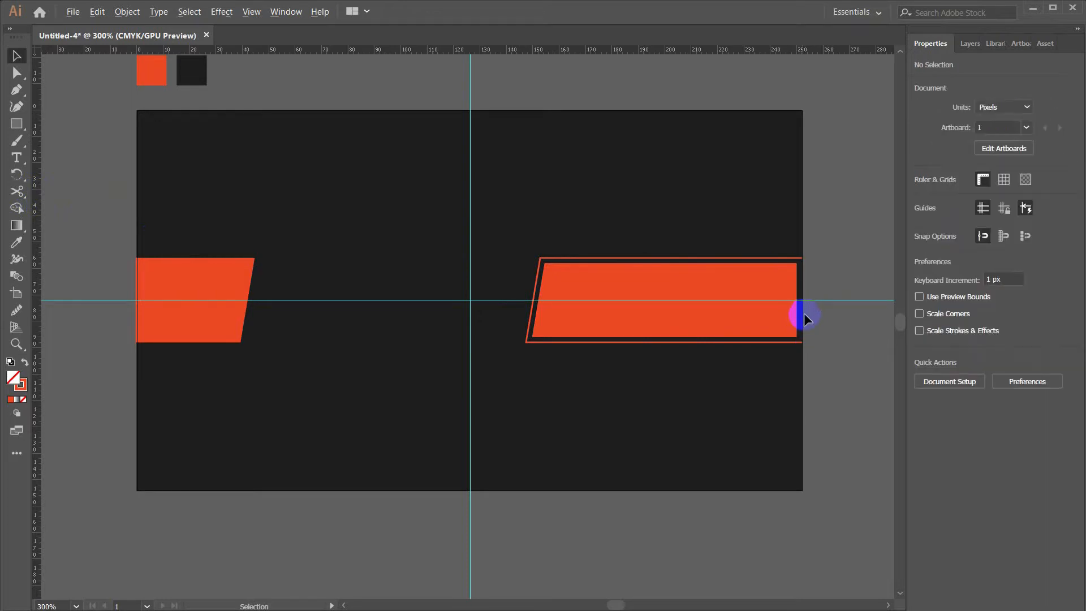
Narrow the open outline to 104.5 px and push it with the orange bar flush to the right edge
scroll(803, 313, up, 2)
click(792, 199)
drag(793, 281, 787, 284)
shift+click(757, 248)
drag(744, 247, 755, 247)
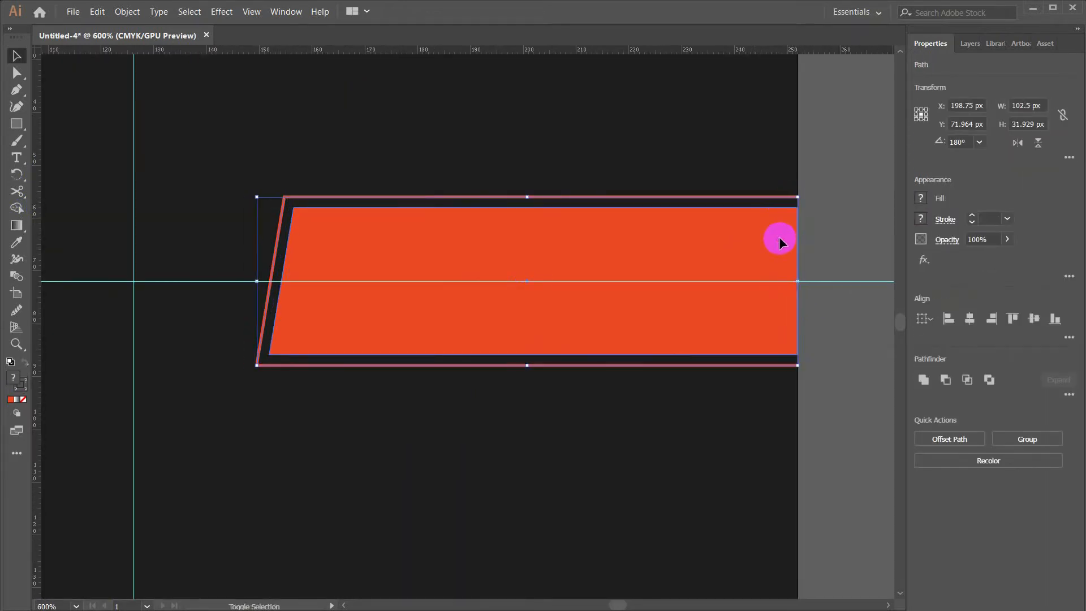
click(807, 226)
scroll(805, 227, down, 2)
drag(451, 302, 482, 296)
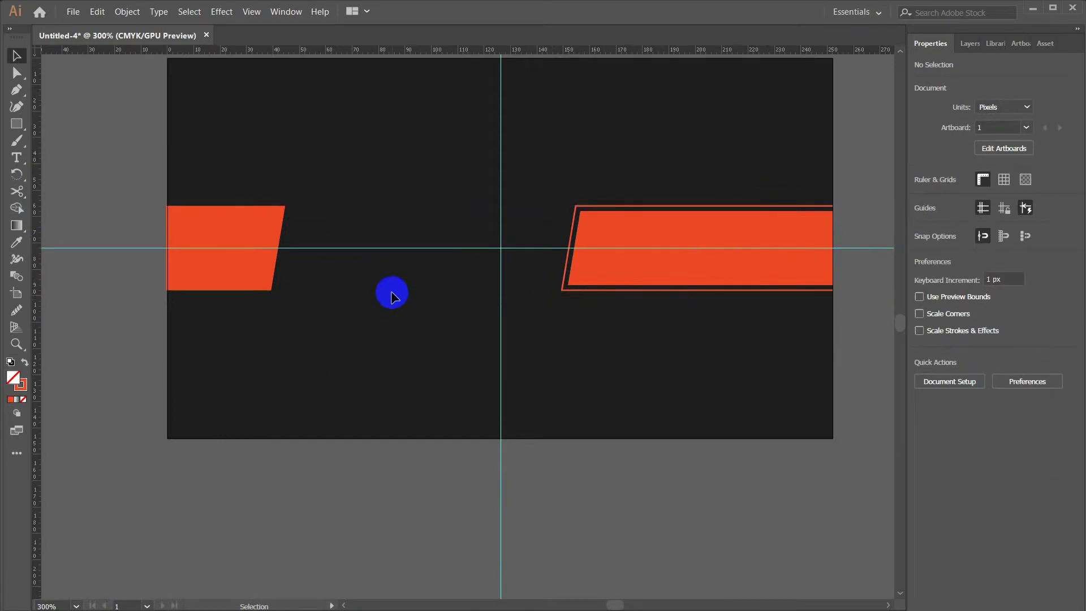
scroll(392, 294, up, 2)
Add a Kanit Regular text line reading COMPANY NAME on the card
key(t)
click(303, 230)
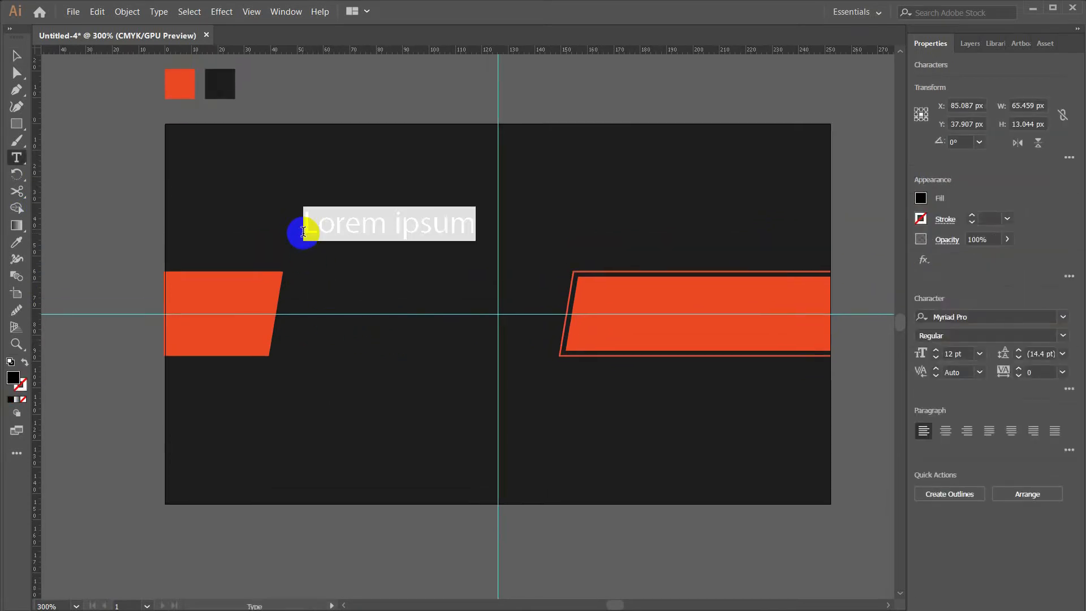
click(982, 317)
text(K)
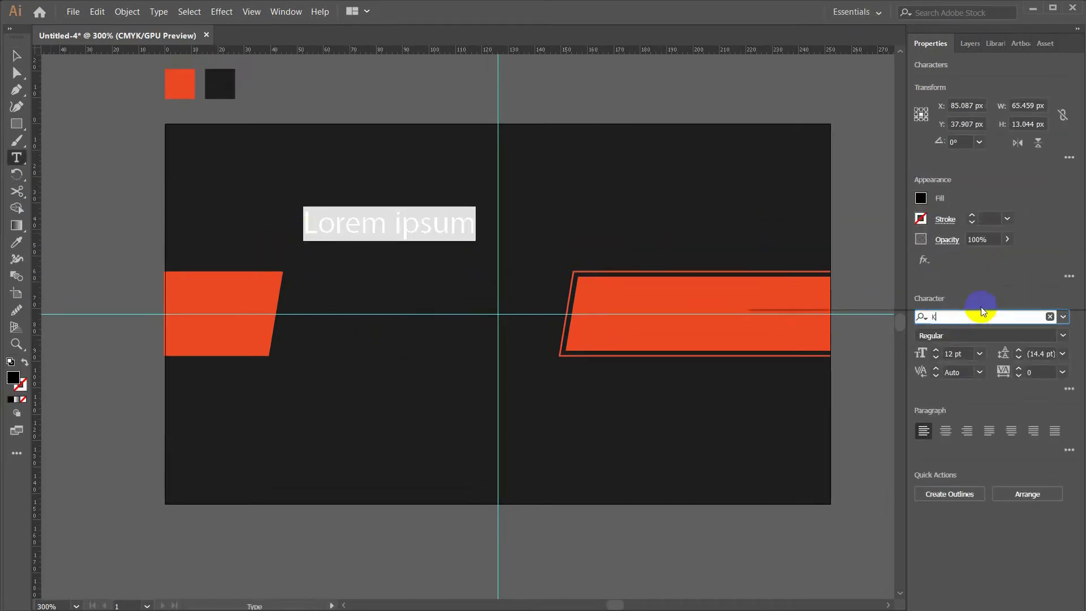
text(anit)
click(771, 211)
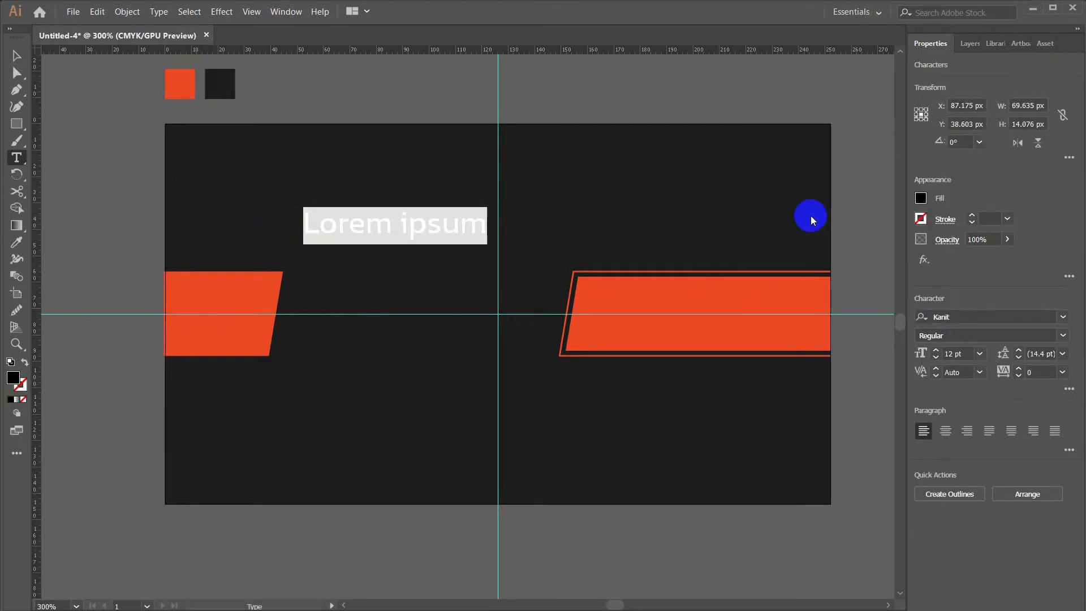
text(COMPANY N)
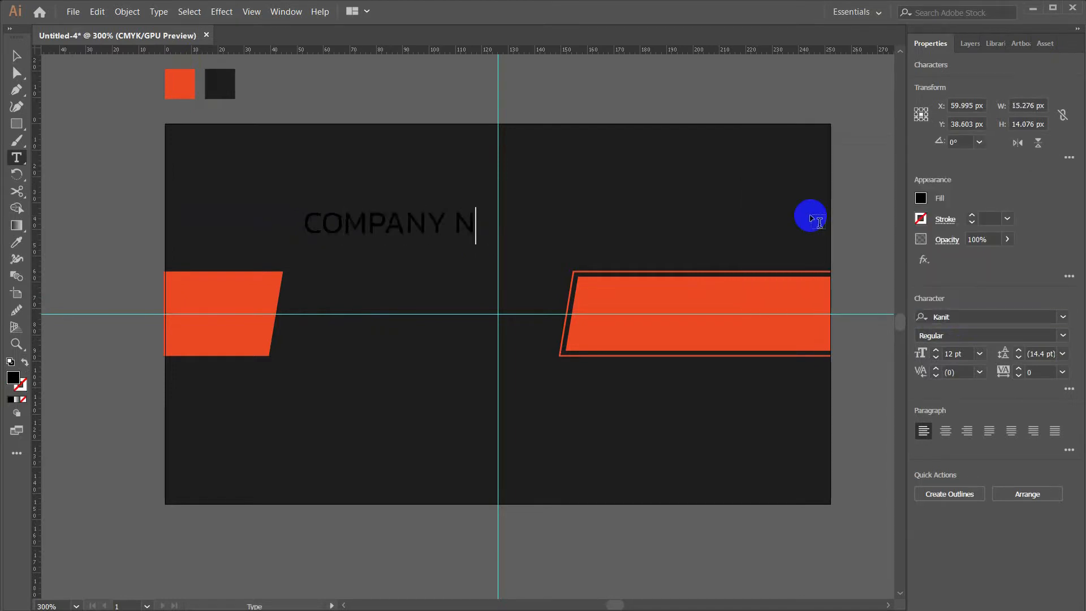
Colour the company name orange and move it down between the orange shapes
click(920, 198)
click(792, 280)
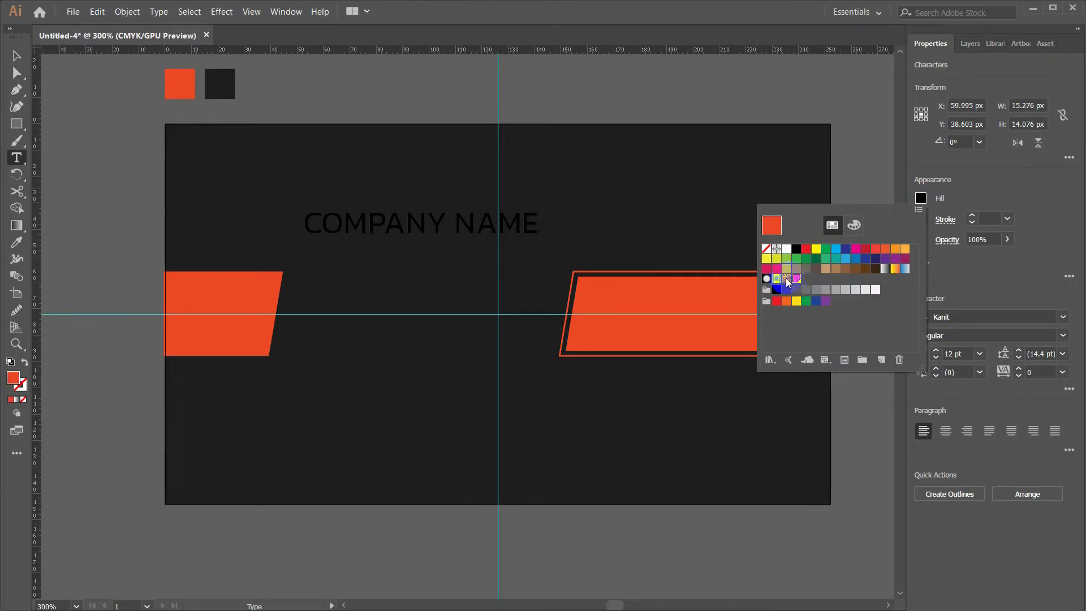
click(483, 239)
key(Escape)
click(925, 200)
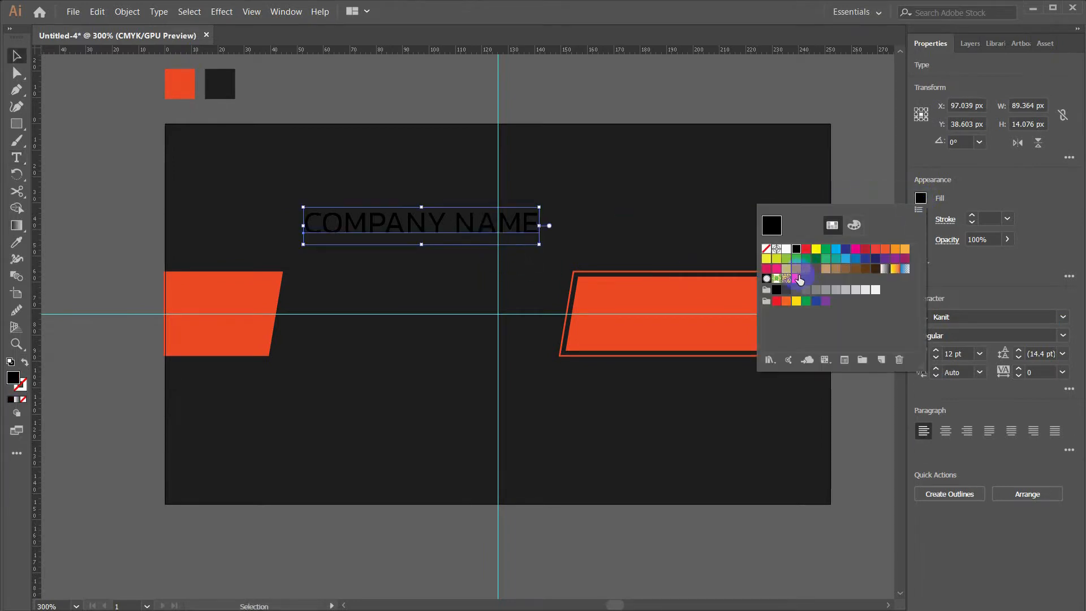
click(797, 278)
click(87, 97)
drag(340, 222, 383, 343)
key(Right)
key(Right)
key(Right)
key(Left)
Make the duplicated line white, 6 pt, reading PLACE YOUR TEXT HERE, just under the name
click(920, 198)
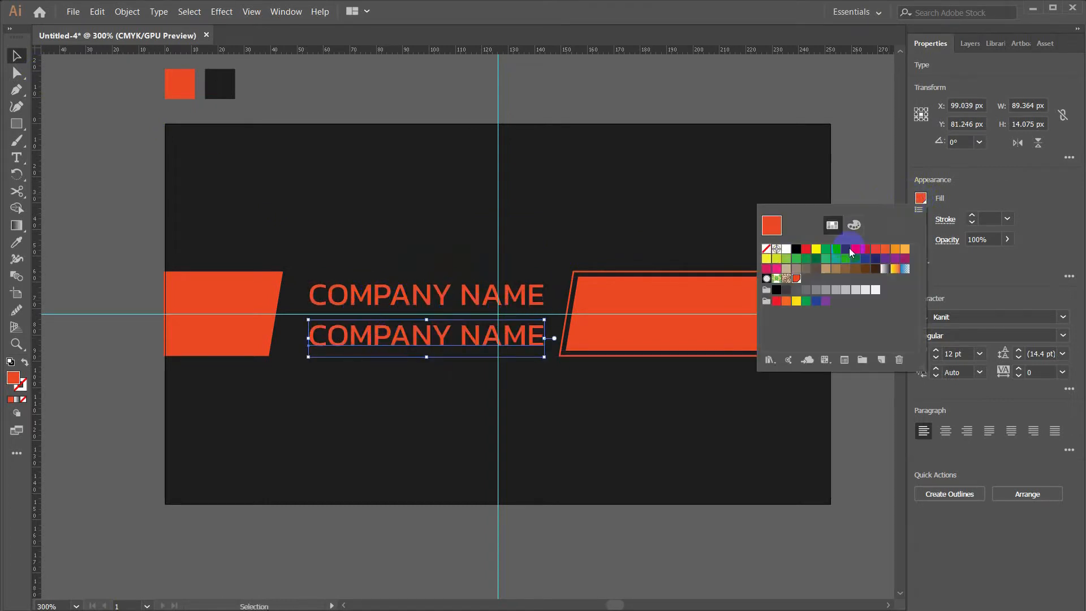
click(786, 249)
click(890, 412)
click(979, 353)
click(985, 371)
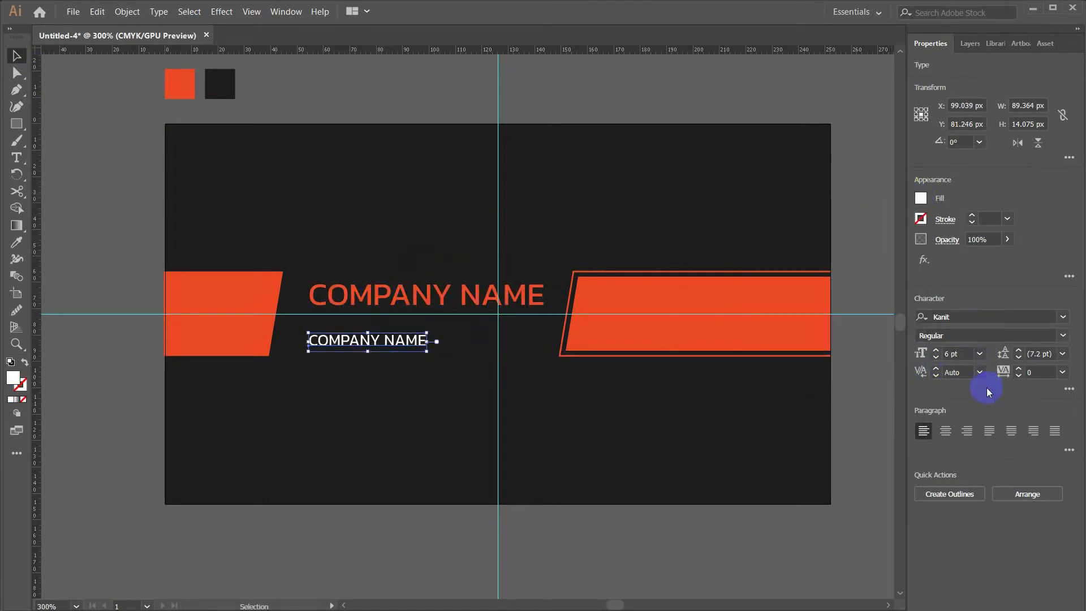
triple_click(355, 338)
text(PLACE YOUR TEXT HERE)
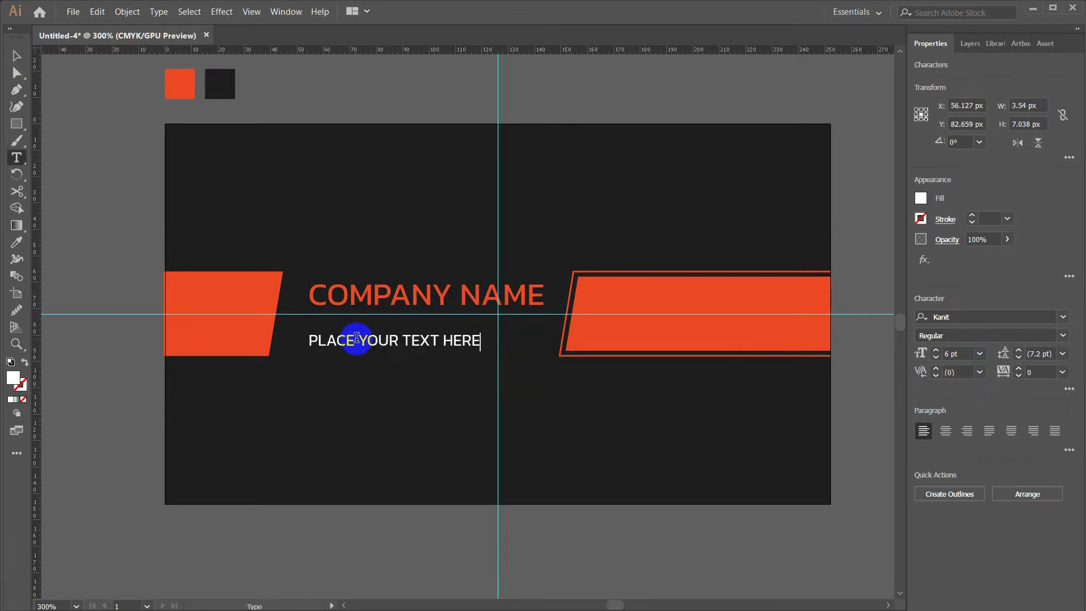
key(Escape)
drag(355, 339, 357, 330)
Left-align both text lines and nudge them up 1 px
shift+click(342, 300)
click(945, 495)
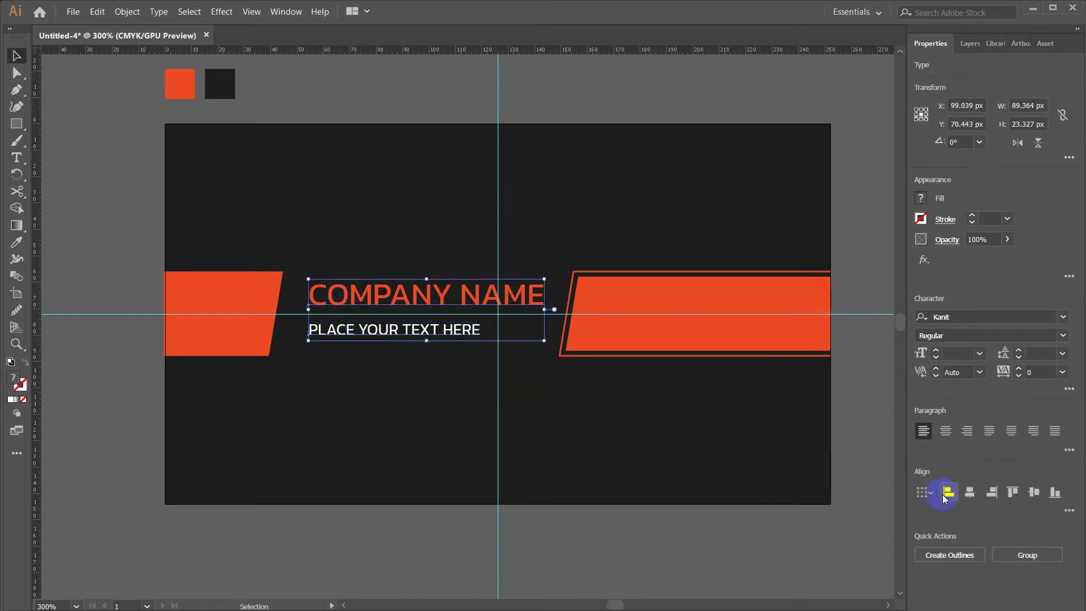
key(Up)
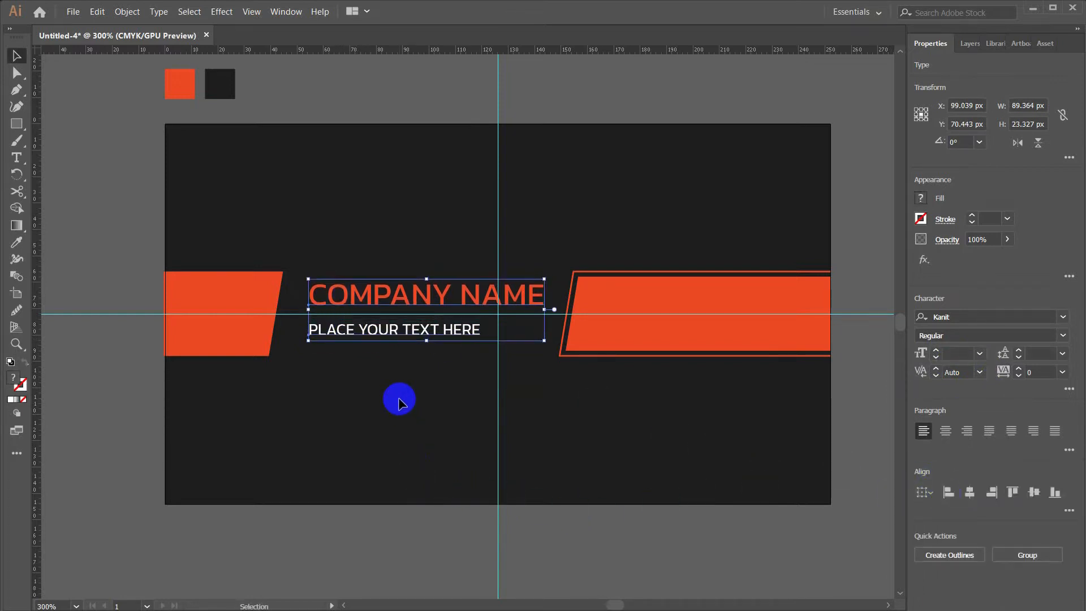
click(399, 401)
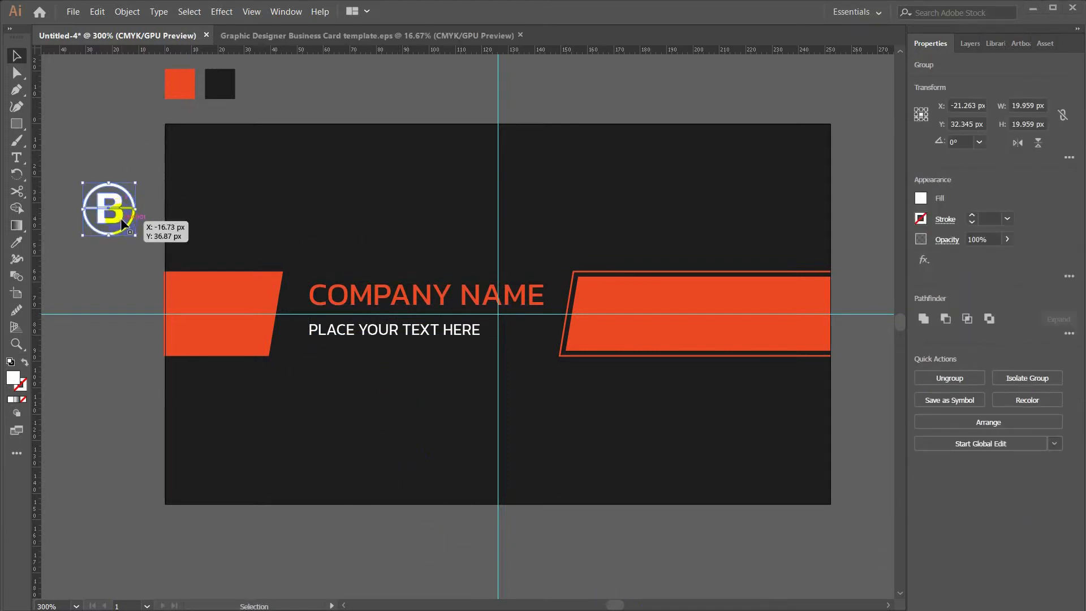
Drag the white B logo from the template onto the left orange shape and enlarge it to fill it
drag(109, 207, 236, 320)
drag(262, 286, 265, 285)
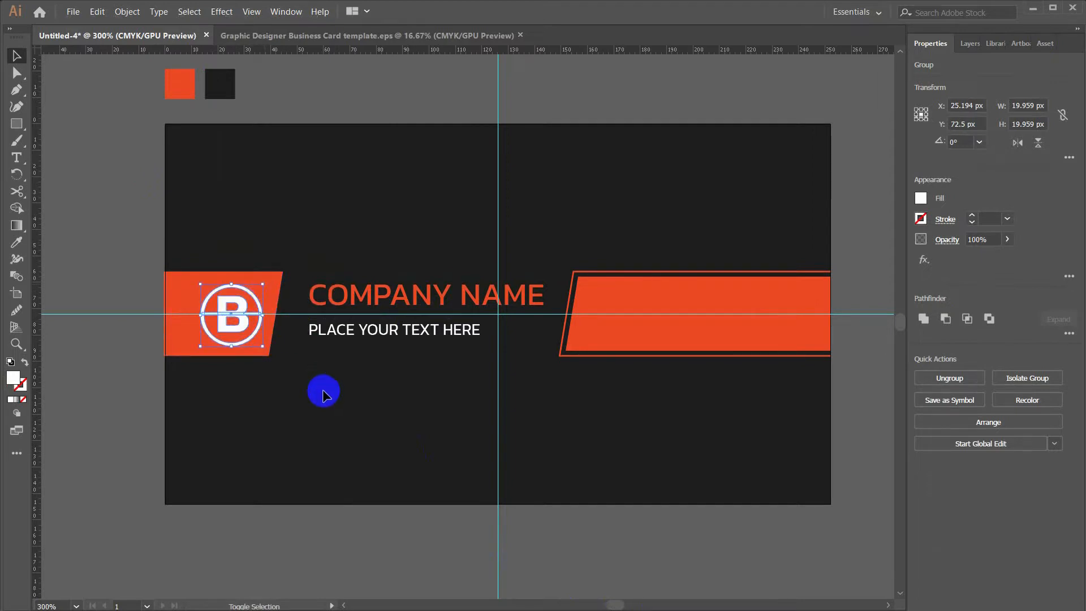
click(113, 371)
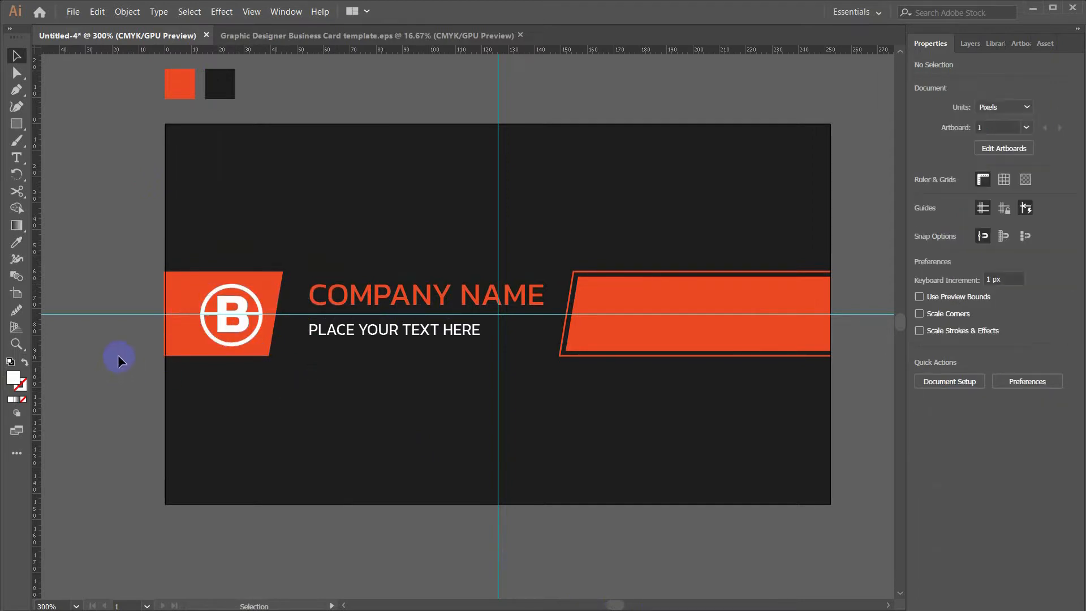
drag(151, 363, 470, 381)
click(285, 12)
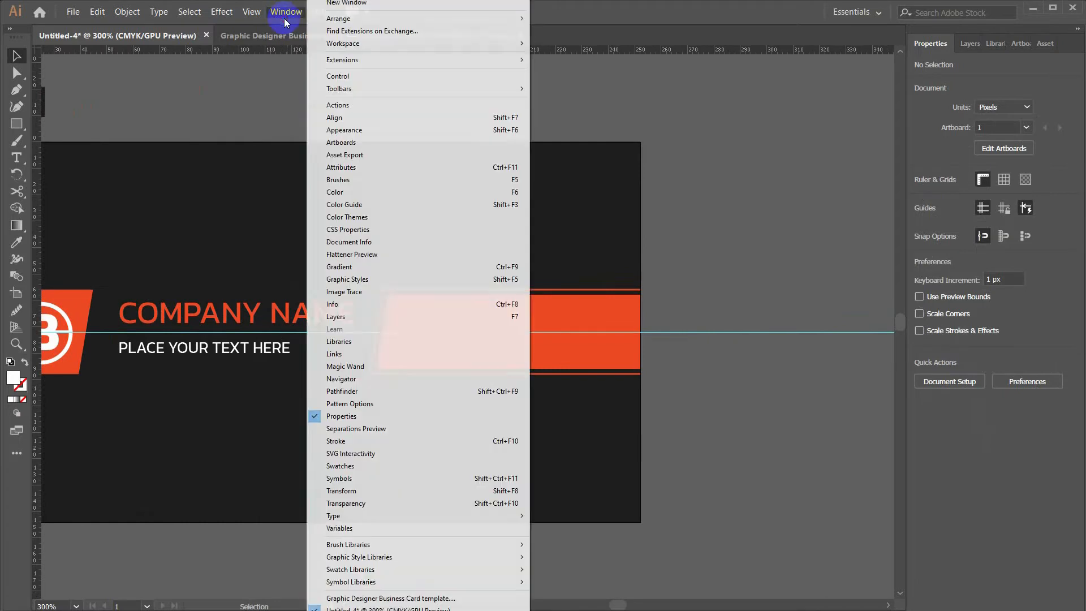
Add a second artboard from the Artboards panel
click(318, 132)
drag(691, 182, 572, 187)
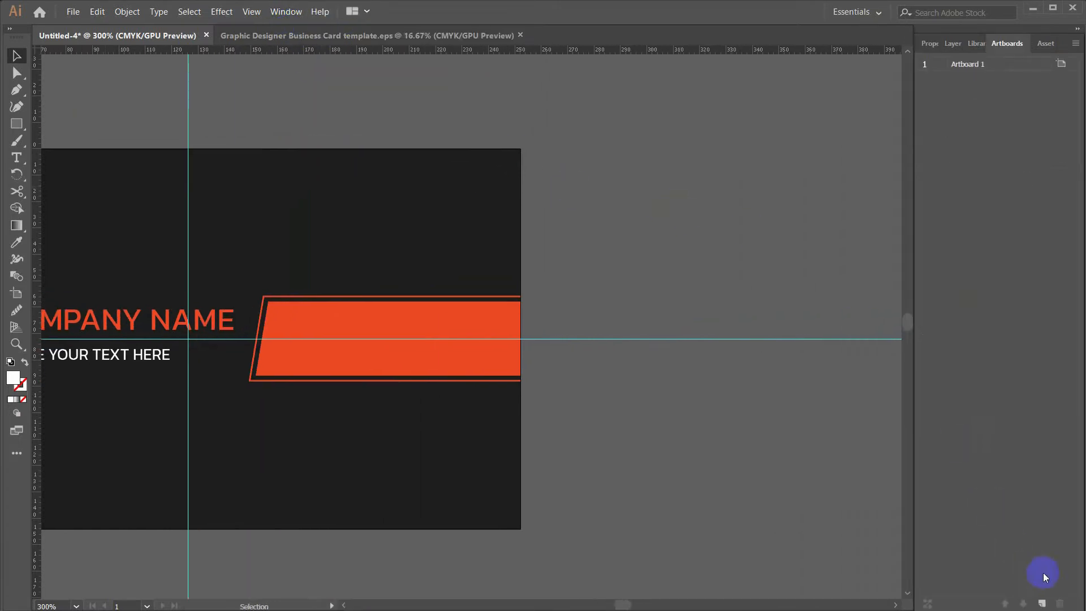
click(1042, 604)
drag(226, 220, 270, 226)
Switch the ruler measurement units to inches
click(291, 119)
key(Escape)
right_click(387, 52)
click(416, 85)
Create a white 3.5 × 2 in rectangle and move it onto Artboard 2
click(356, 163)
text(3.5)
key(Tab)
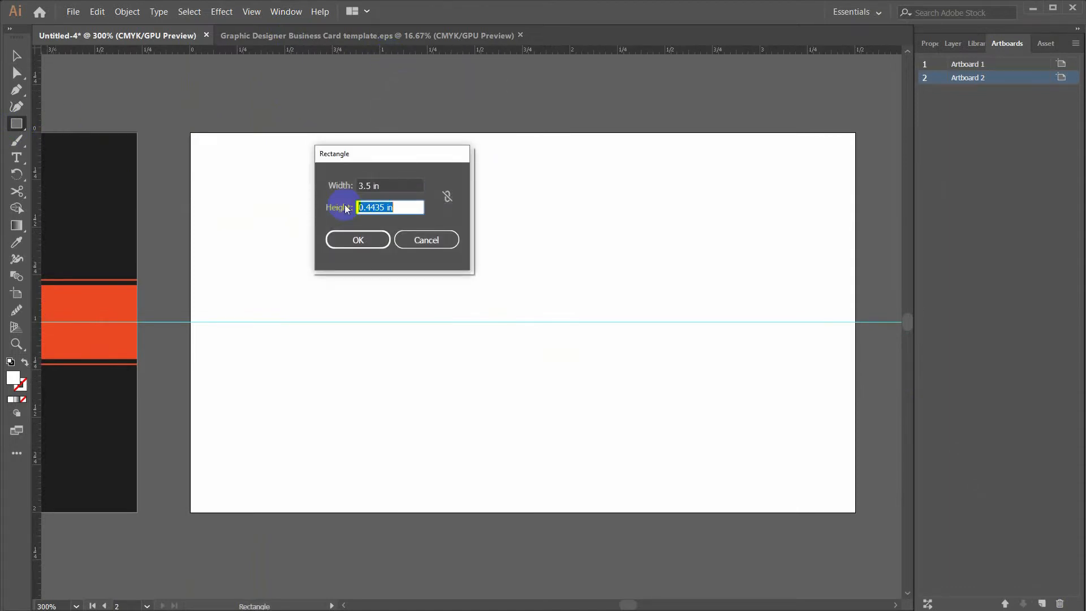
text(2)
key(Return)
key(v)
drag(376, 286, 241, 188)
Lock the white back rectangle in the Layers panel
click(953, 44)
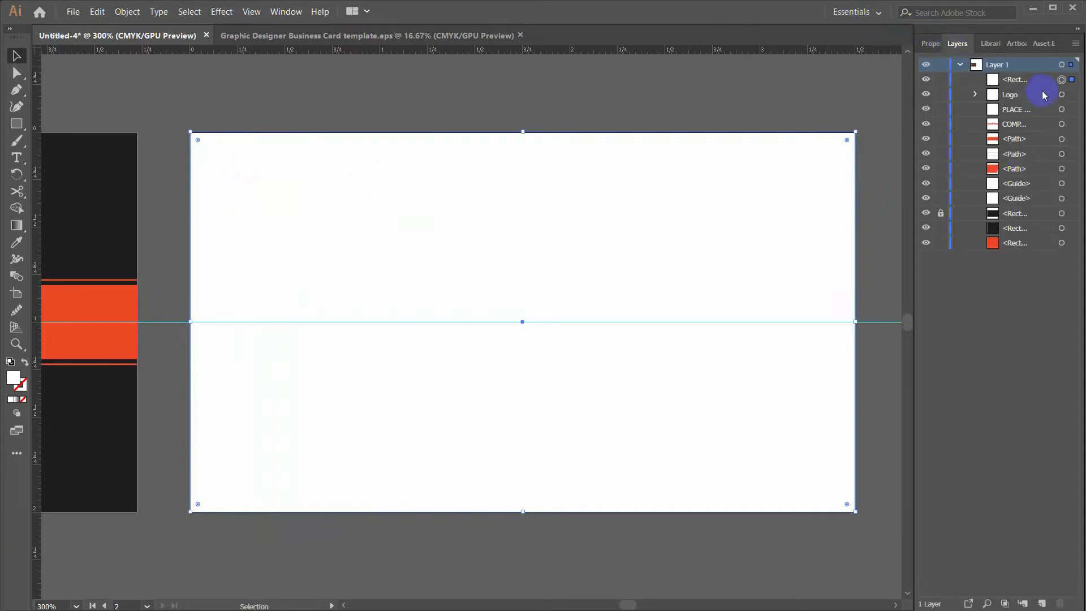
click(940, 79)
scroll(505, 218, left, 10)
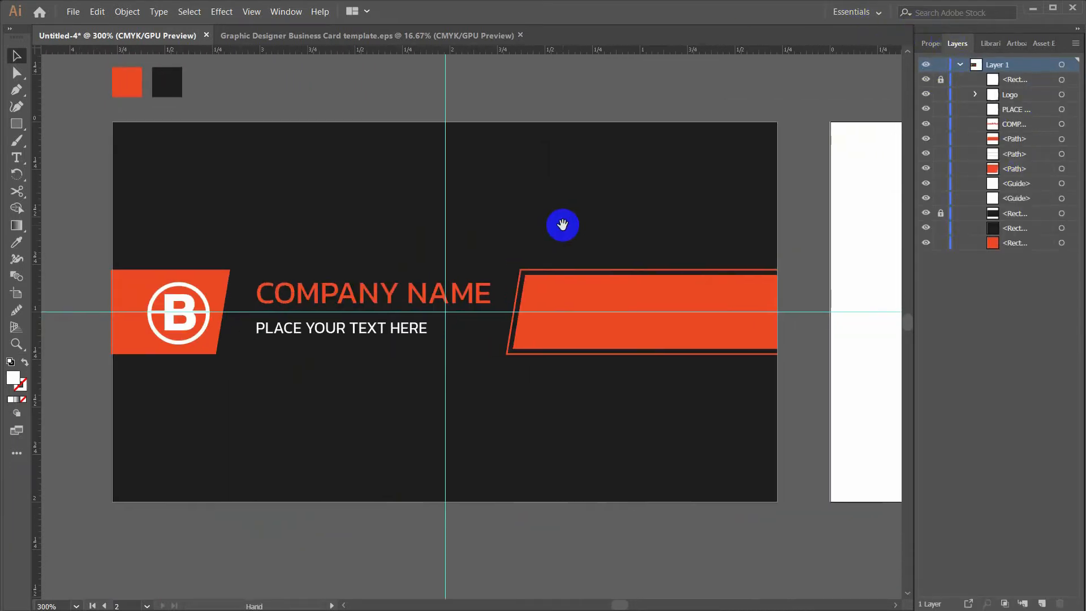
Group the front card's logo, text, orange shapes and dark background, naming it Front
drag(335, 282, 771, 463)
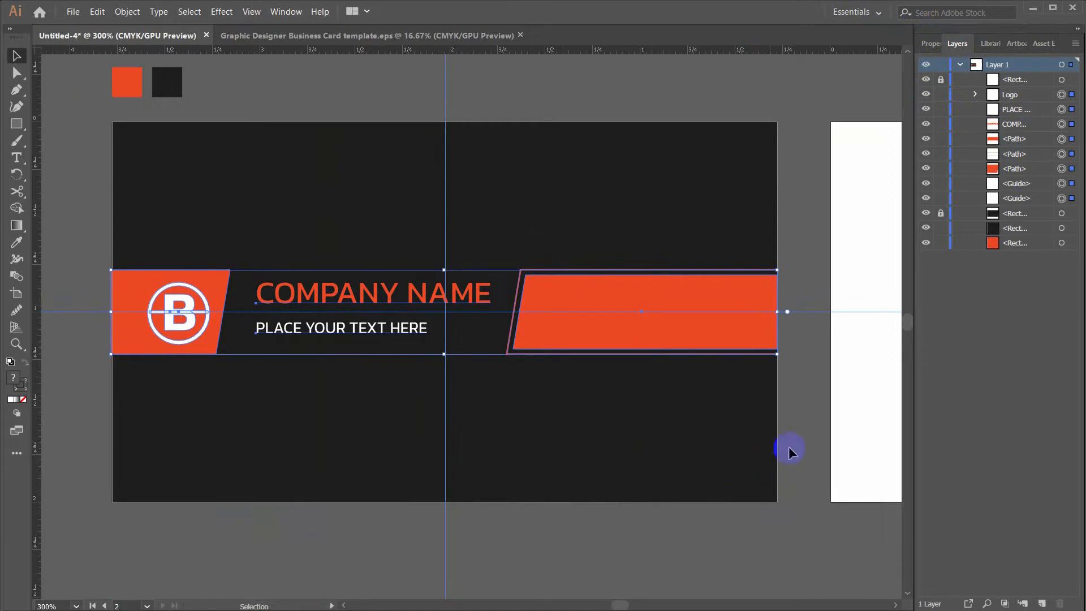
right_click(798, 310)
click(807, 392)
drag(670, 472, 789, 523)
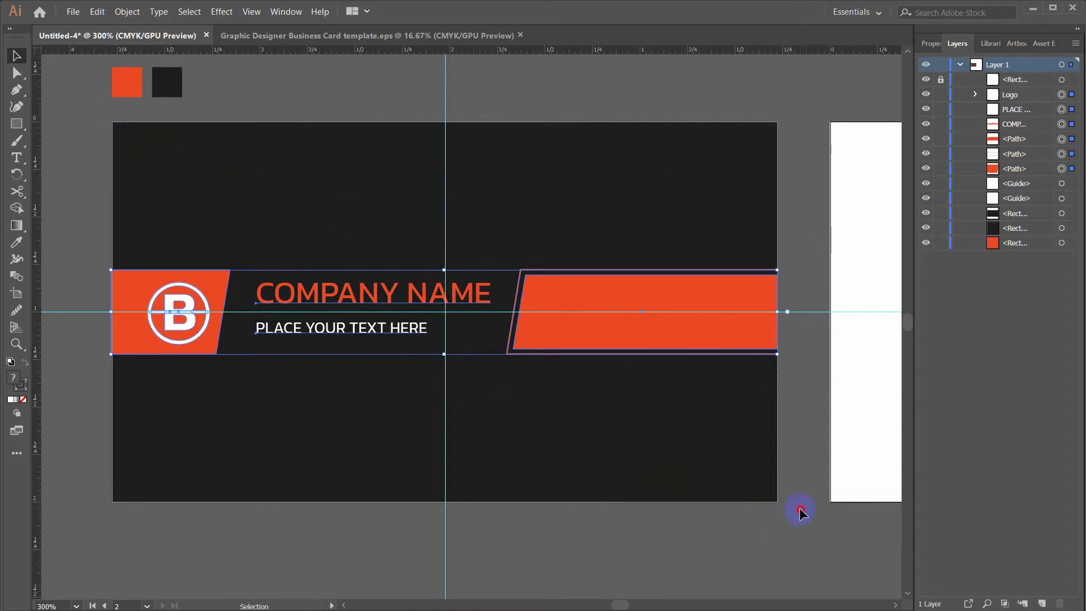
drag(800, 510, 789, 517)
key(ctrl+g)
double_click(1019, 95)
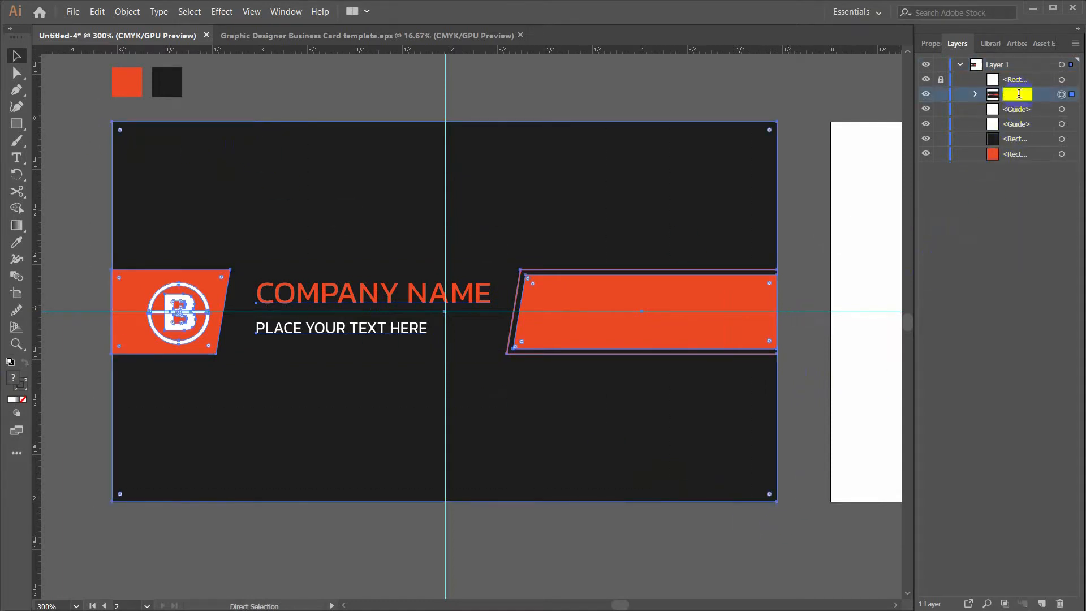
click(793, 134)
drag(809, 116, 340, 139)
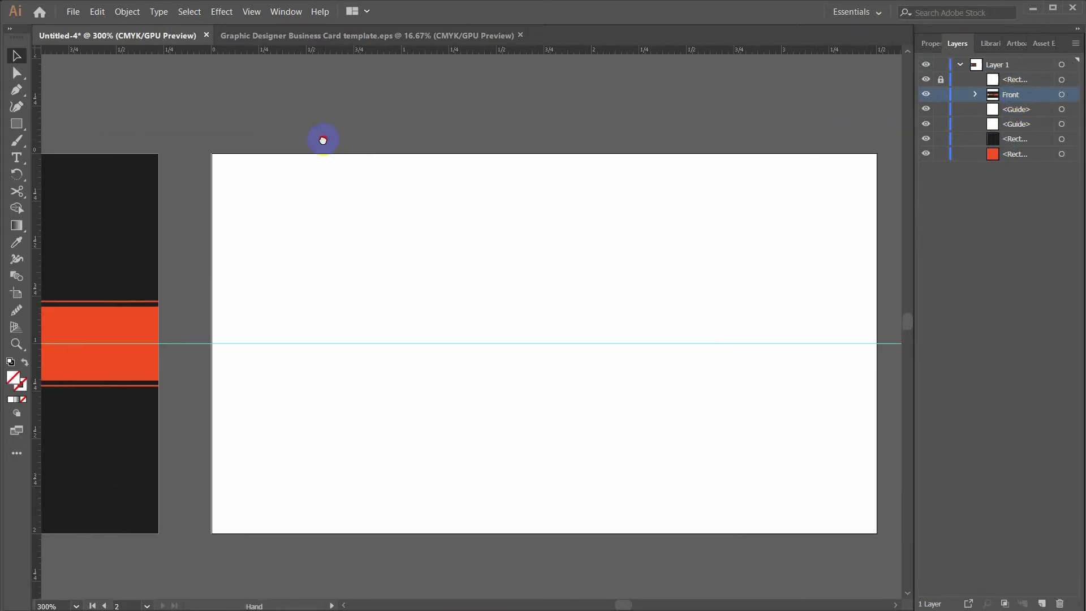
Copy the front card's orange bar and paste it onto the white artboard
click(928, 44)
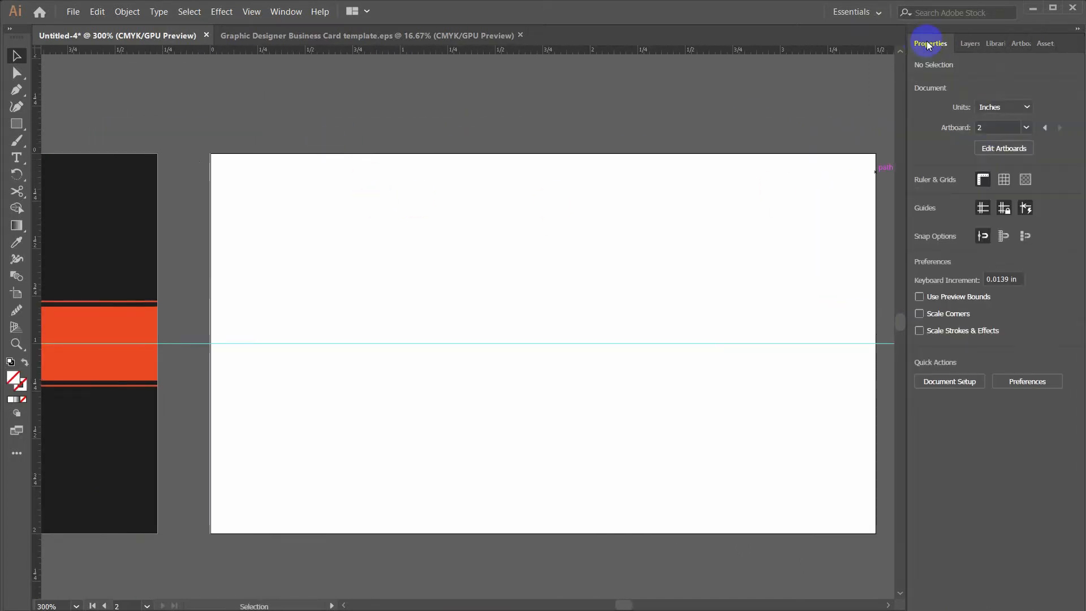
drag(326, 147, 357, 138)
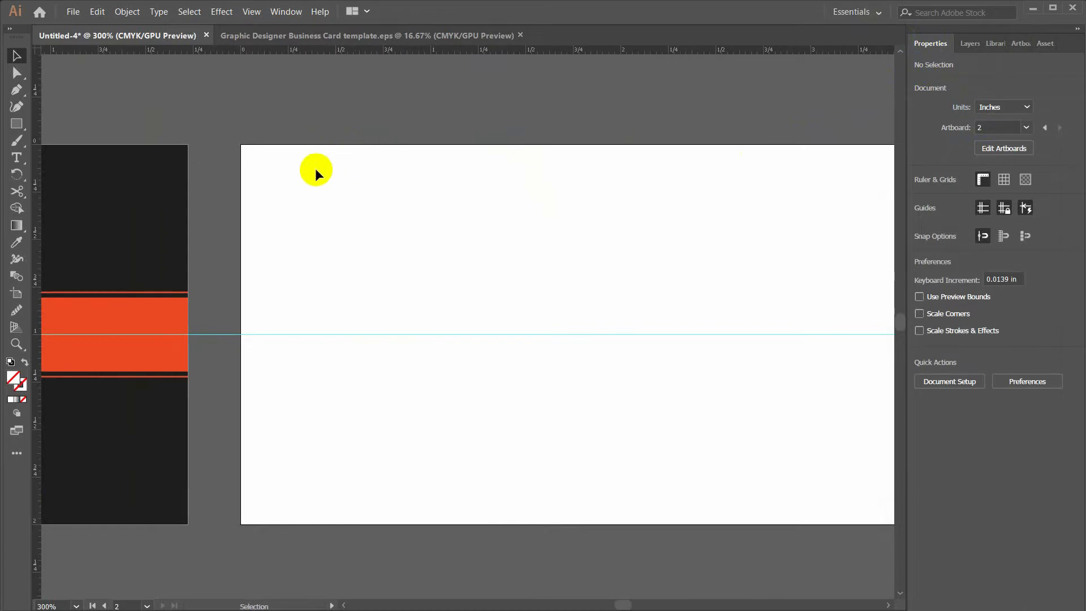
drag(207, 249, 410, 231)
click(267, 290)
double_click(268, 287)
click(274, 274)
key(ctrl+c)
click(419, 237)
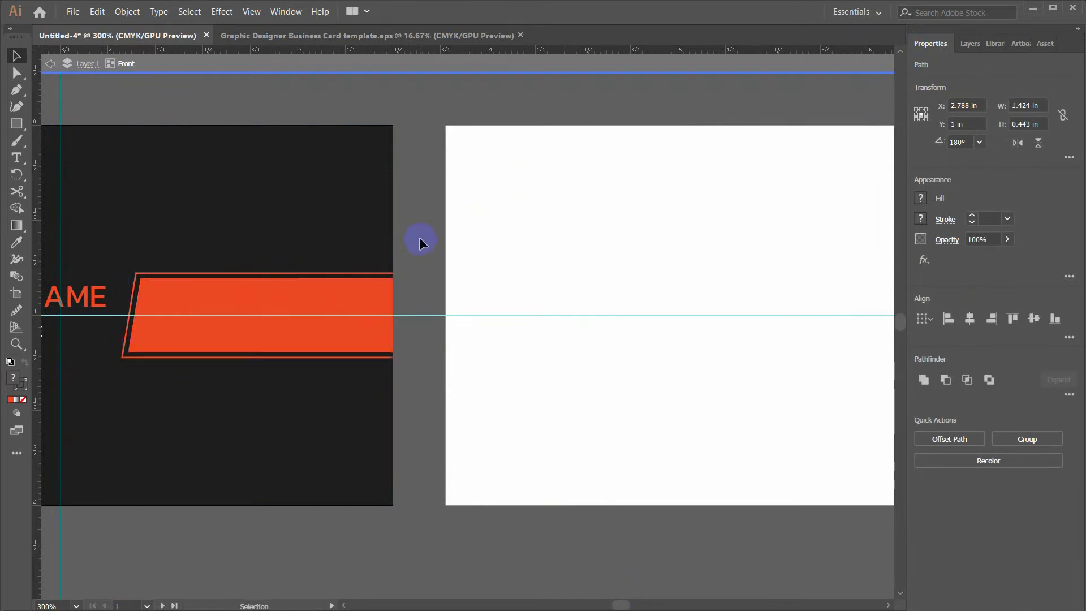
drag(591, 281, 436, 274)
key(ctrl+v)
Mirror the pasted orange shapes left-to-right with Reflect
right_click(434, 294)
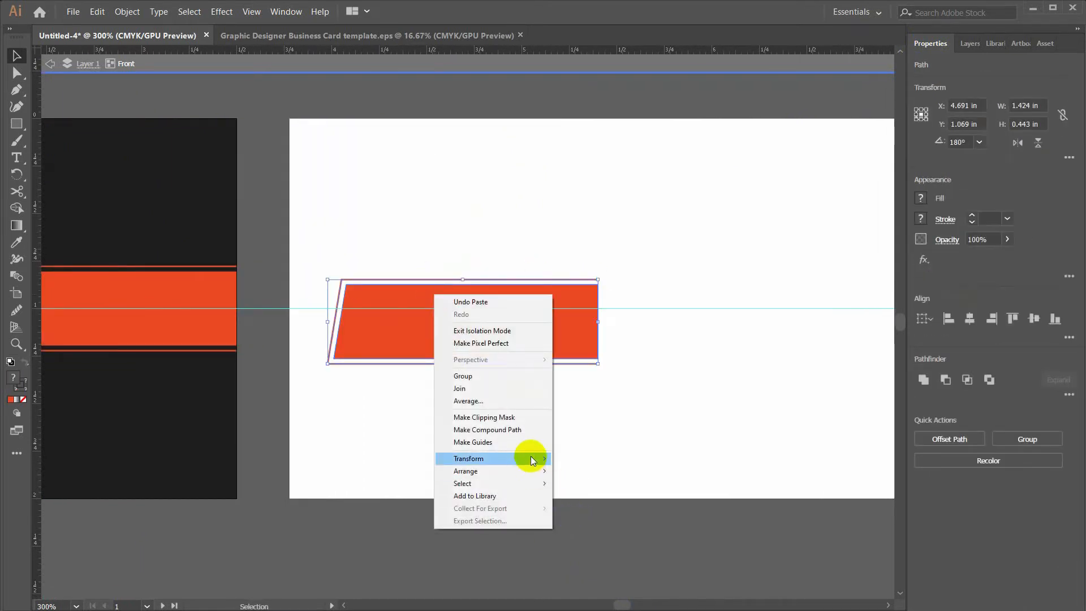
mouse_move(530, 455)
click(606, 494)
click(212, 174)
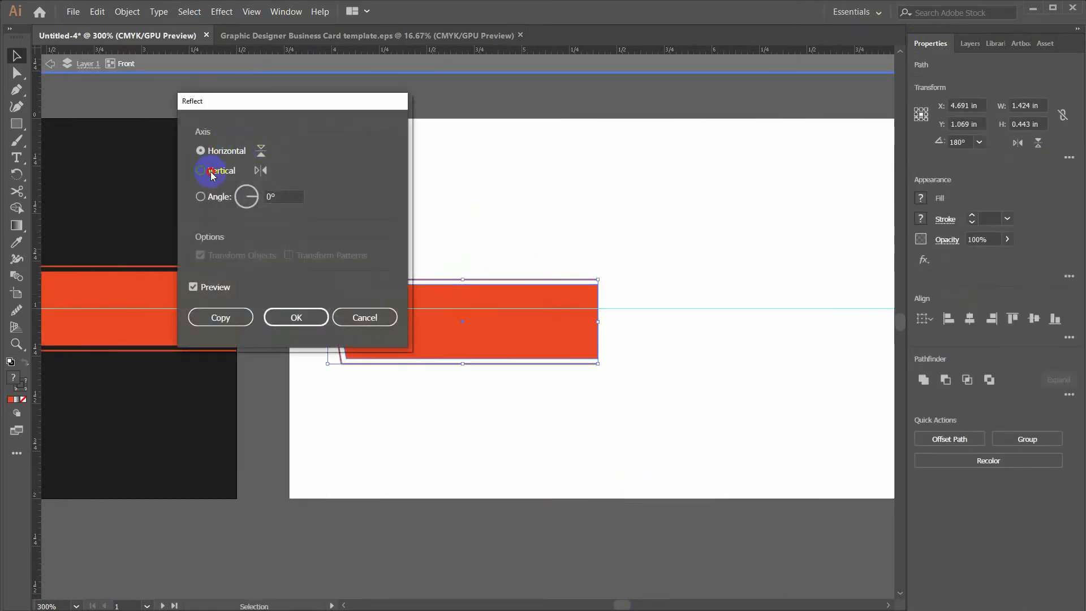
click(276, 315)
Narrow the shape via its left anchors, move it bottom-left and enlarge it
key(a)
click(304, 255)
drag(304, 254, 516, 365)
key(v)
click(542, 307)
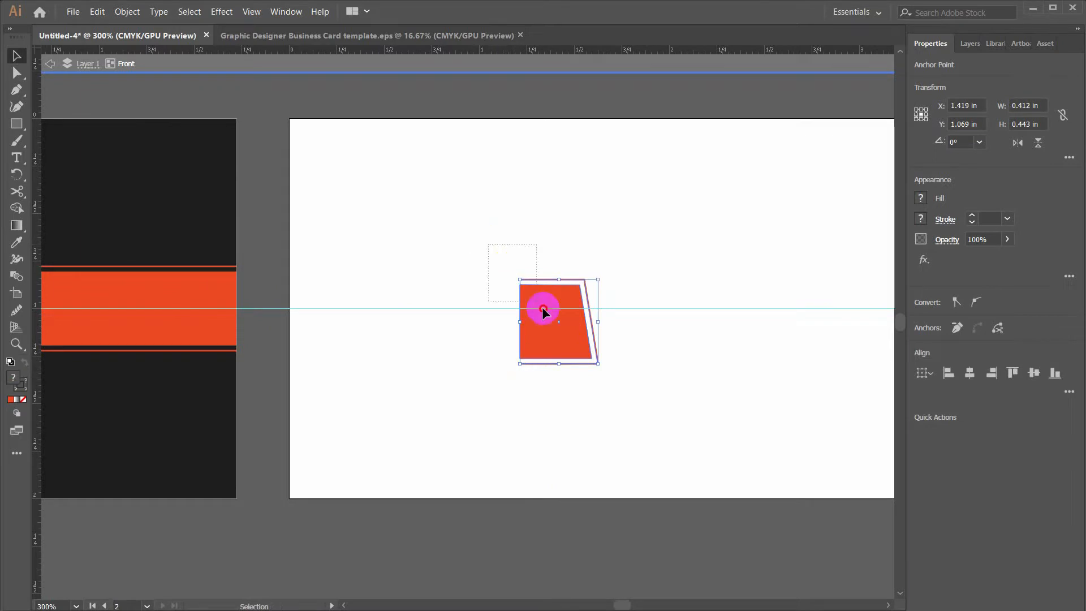
drag(568, 336, 338, 453)
drag(369, 395, 473, 372)
click(417, 378)
Nudge the corner shape down to the card's bottom edge and duplicate it rightward
key(space)
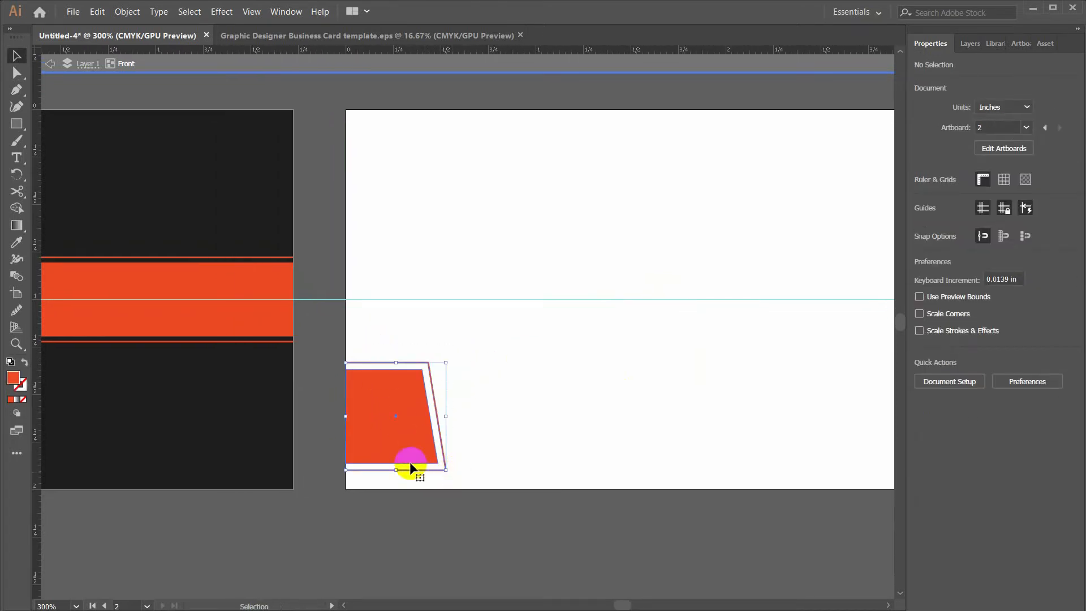
click(414, 468)
drag(404, 449, 405, 456)
click(499, 426)
key(space)
mouse_move(493, 411)
mouse_down()
mouse_move(455, 415)
mouse_move(482, 415)
mouse_up()
drag(237, 371, 247, 402)
click(310, 421)
drag(310, 421, 448, 429)
Reflect the duplicate left-to-right, then top-to-bottom
right_click(469, 424)
mouse_move(538, 354)
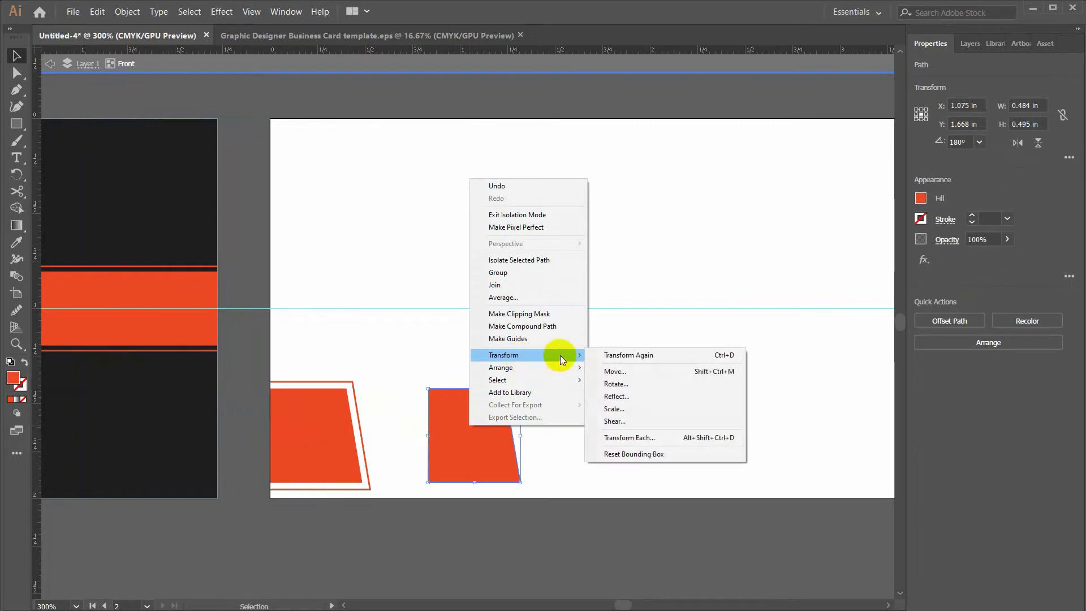
click(608, 401)
click(217, 157)
click(216, 170)
click(296, 317)
right_click(501, 421)
mouse_move(536, 356)
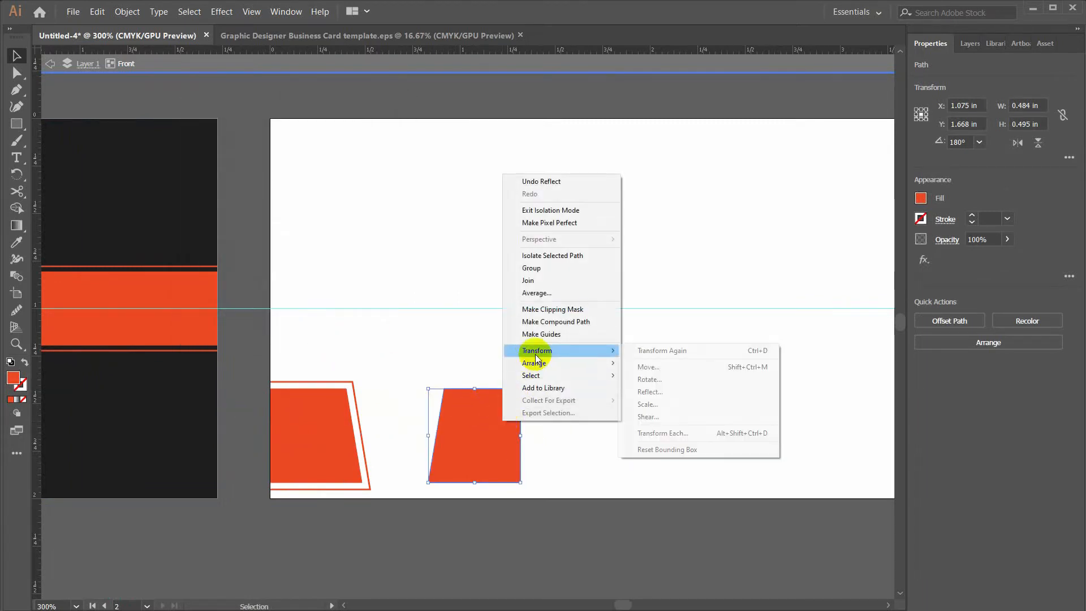
click(651, 392)
click(201, 150)
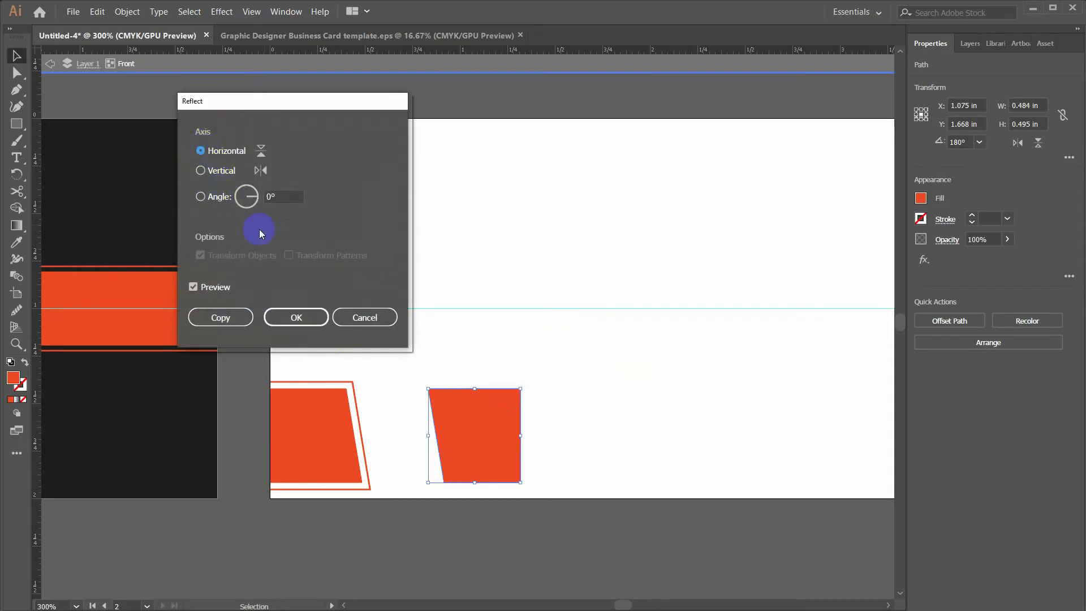
click(296, 318)
Stretch the duplicate's anchors to the card's right and bottom edges into a wide band
drag(517, 368, 439, 351)
drag(387, 420, 374, 413)
drag(497, 443, 453, 428)
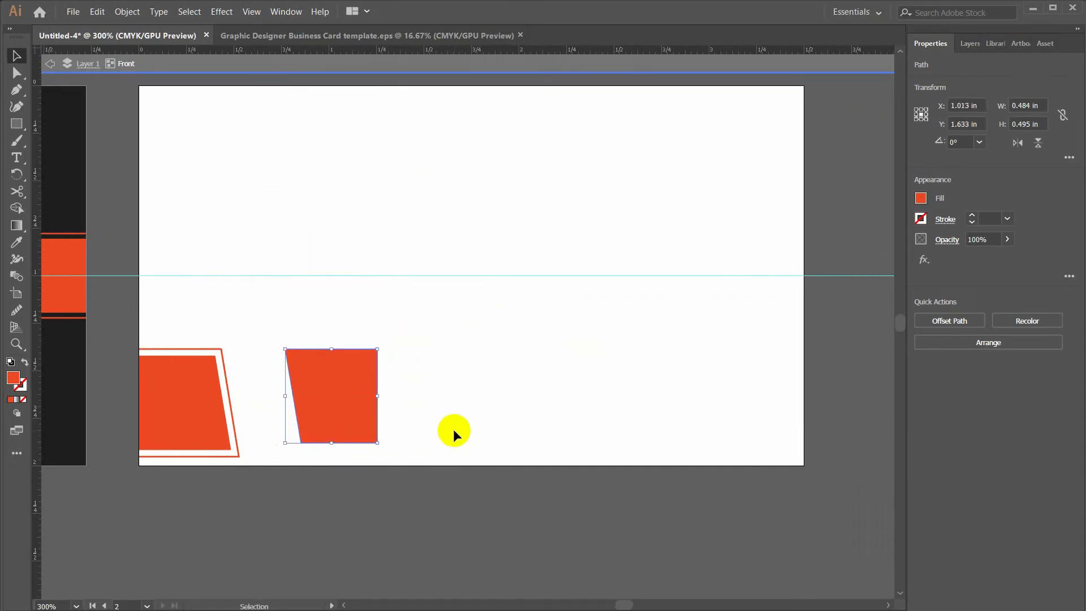
key(a)
drag(351, 322, 806, 465)
click(302, 444)
drag(271, 326, 795, 360)
click(594, 327)
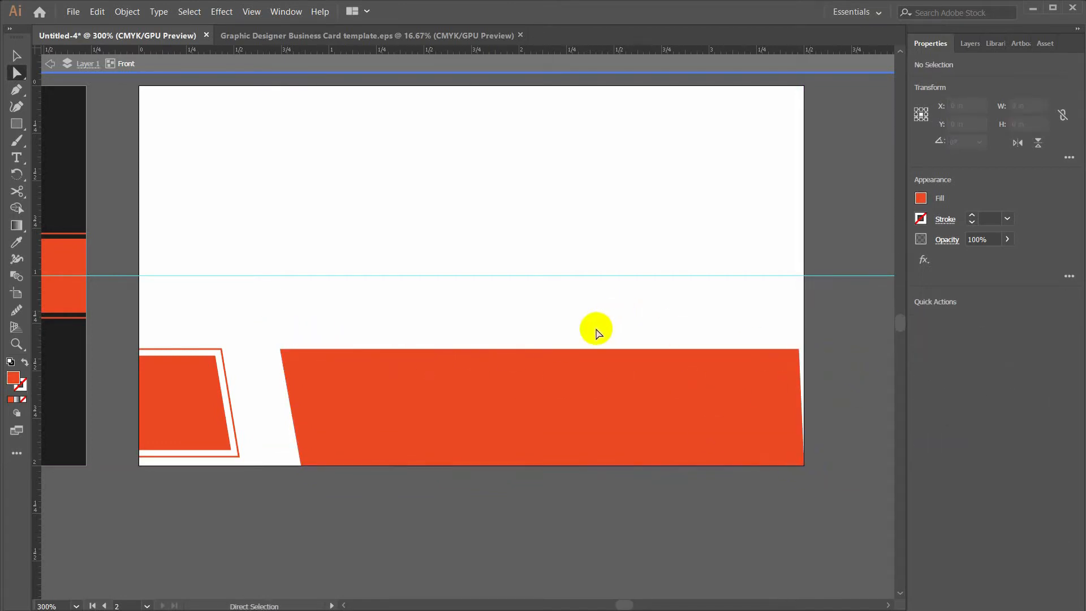
Mirror both the framed corner pieces and the wide band with Reflect
key(v)
drag(198, 356, 197, 465)
right_click(184, 400)
click(350, 373)
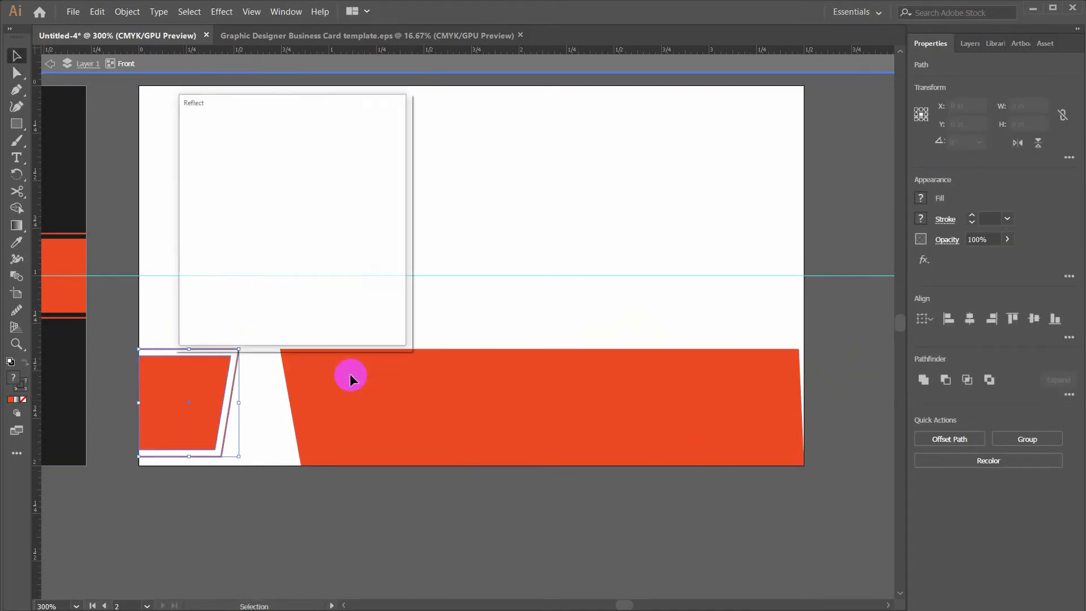
click(314, 318)
right_click(357, 380)
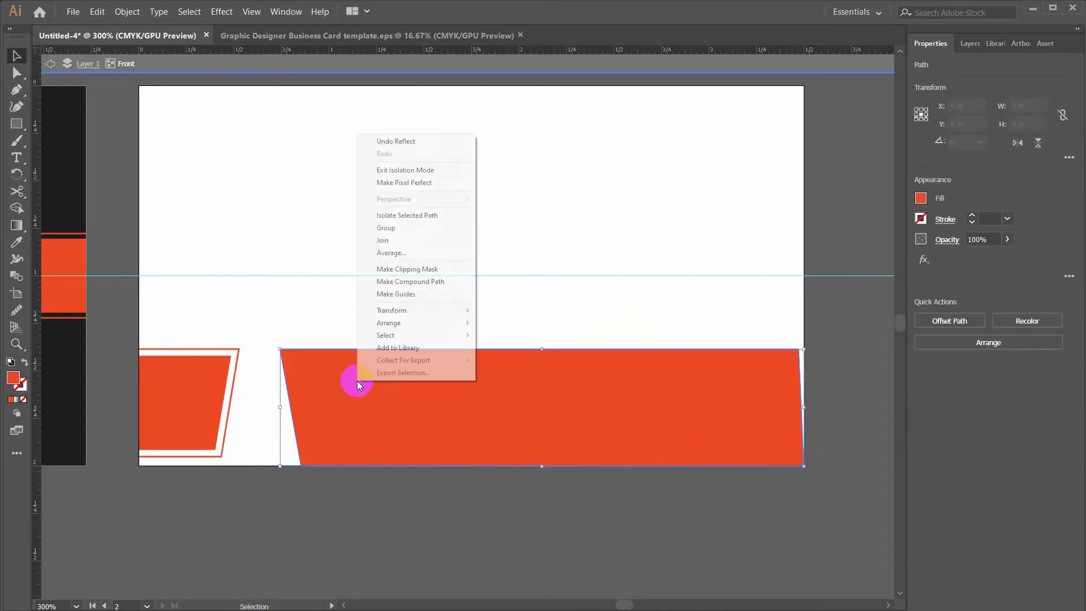
mouse_move(413, 310)
click(495, 353)
click(304, 316)
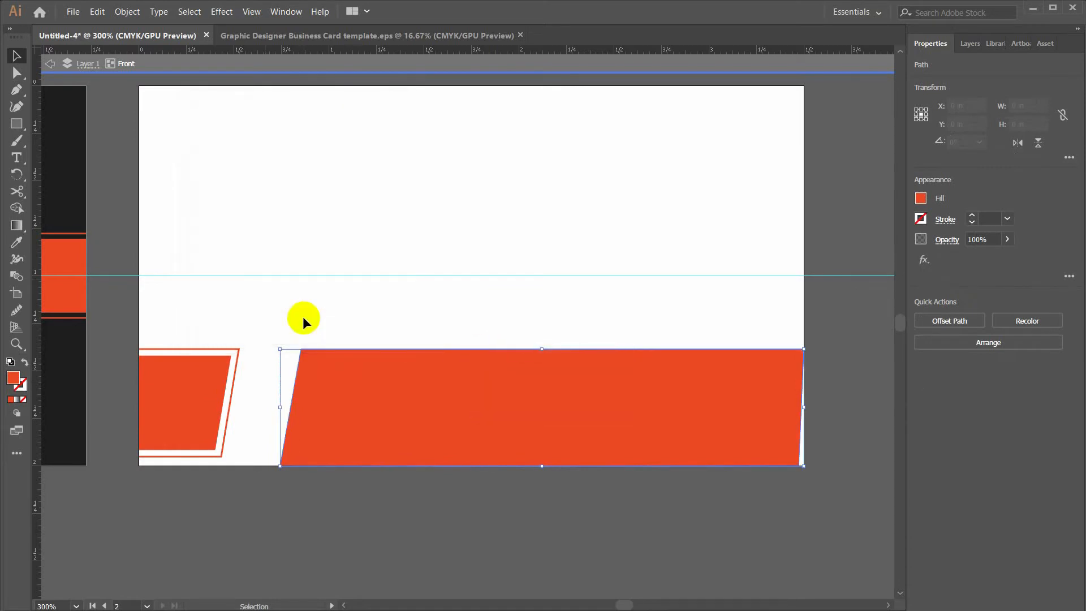
click(302, 310)
Pull the band's bottom-right anchor flush to the card edge
key(space)
drag(325, 308, 362, 310)
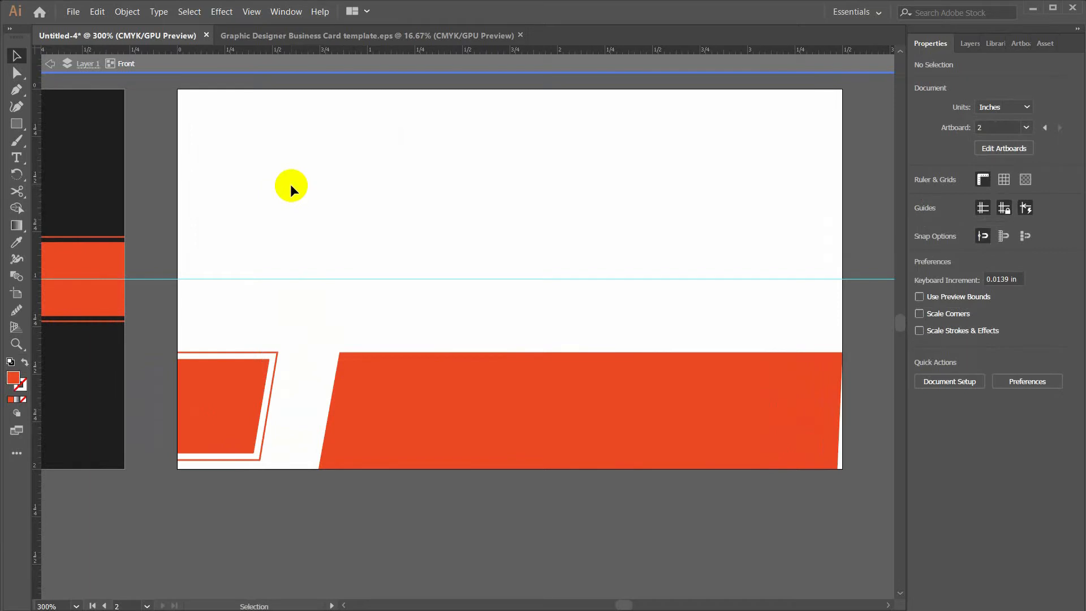
click(836, 466)
drag(16, 72, 63, 79)
drag(838, 467, 843, 469)
click(770, 512)
drag(468, 346, 460, 360)
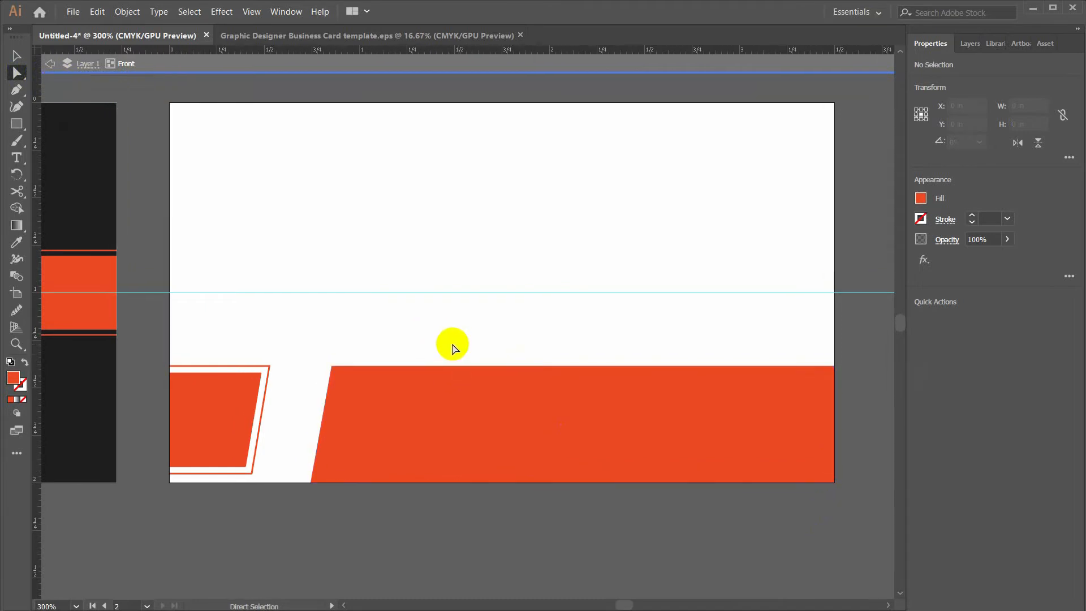
Add the cardholder's name at upper left in 8 pt SemiBold orange
key(t)
click(248, 170)
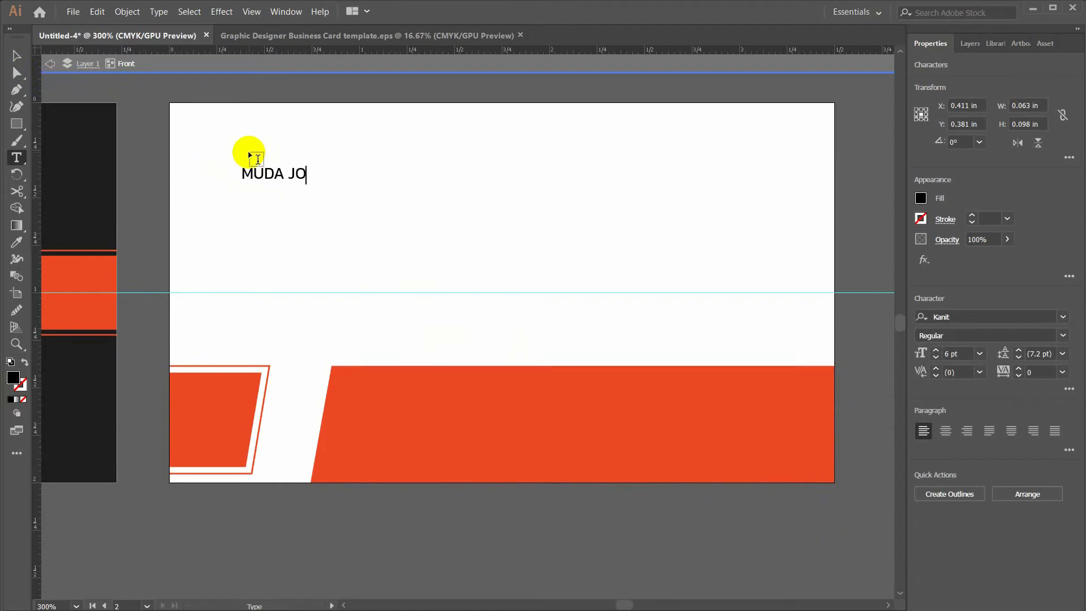
key(Escape)
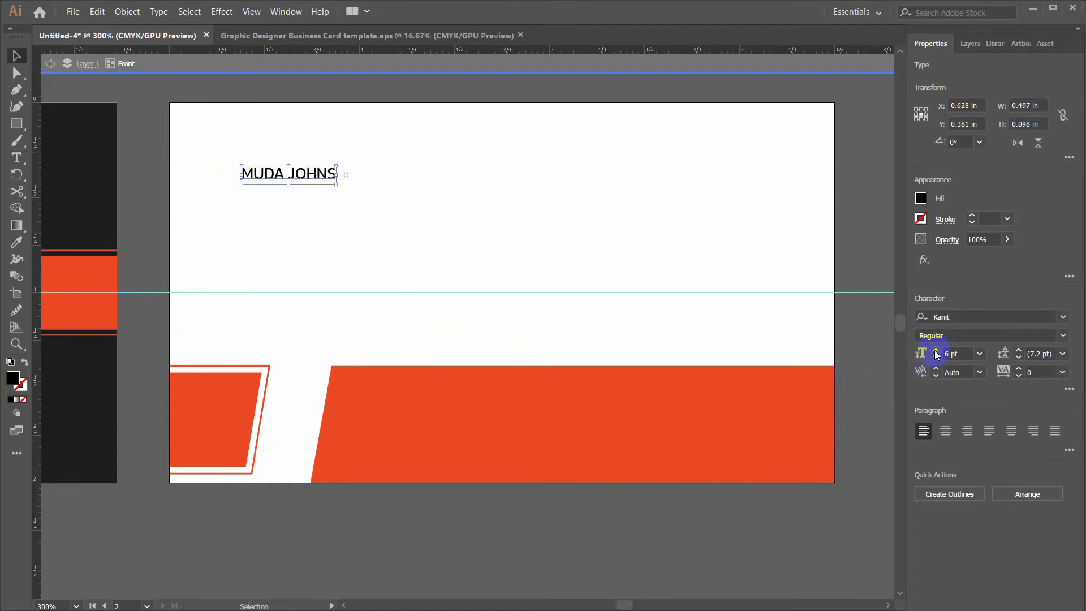
click(936, 353)
click(936, 353)
click(969, 333)
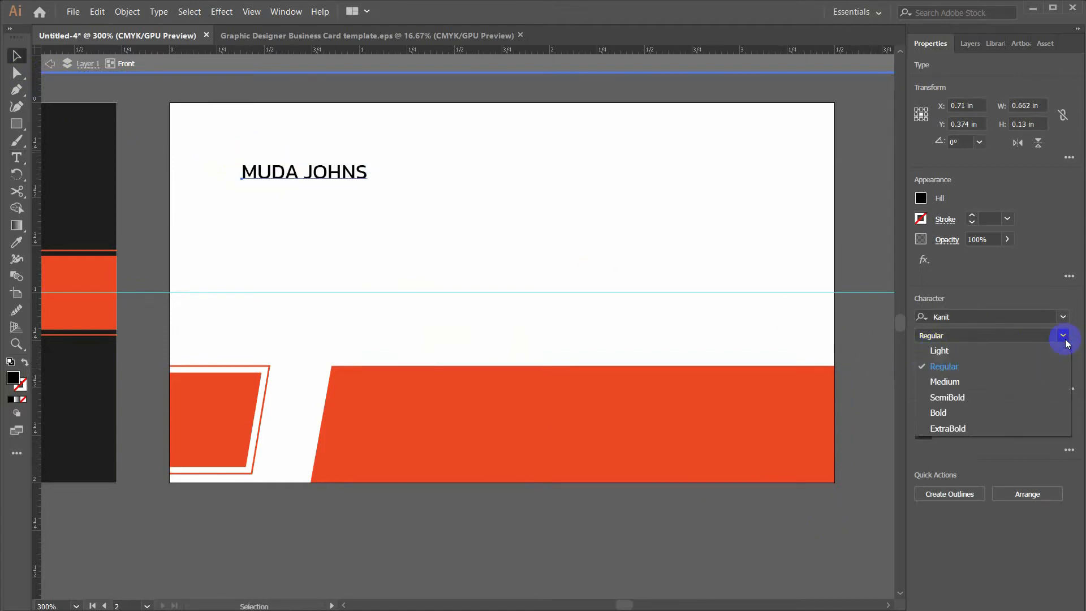
click(957, 397)
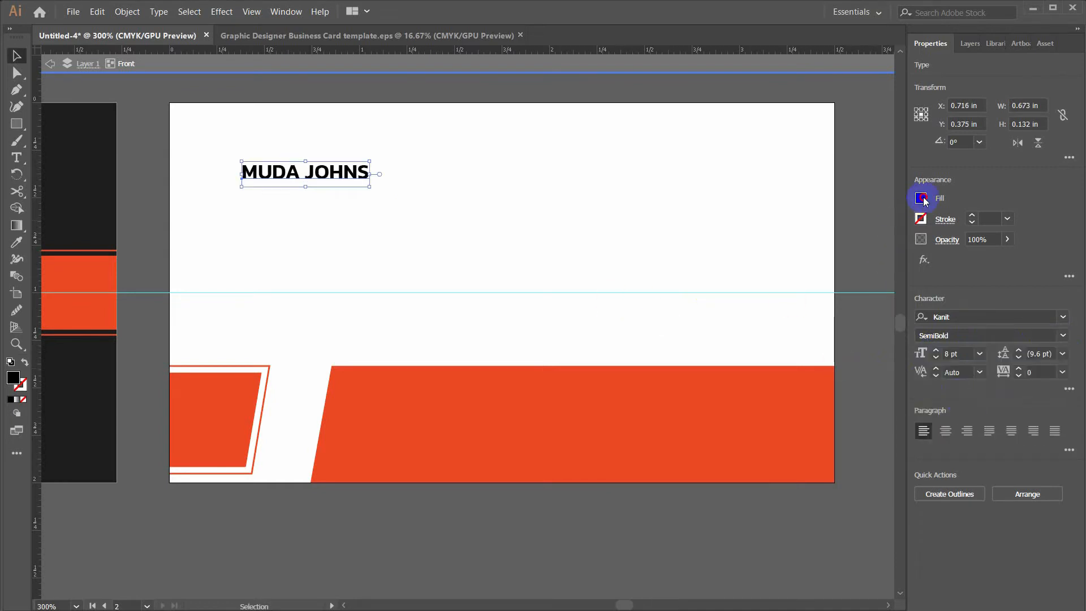
click(921, 198)
click(795, 283)
click(299, 177)
drag(270, 170, 249, 153)
Enlarge the name to 10 pt and place a copy just below it
key(ctrl+shift+a)
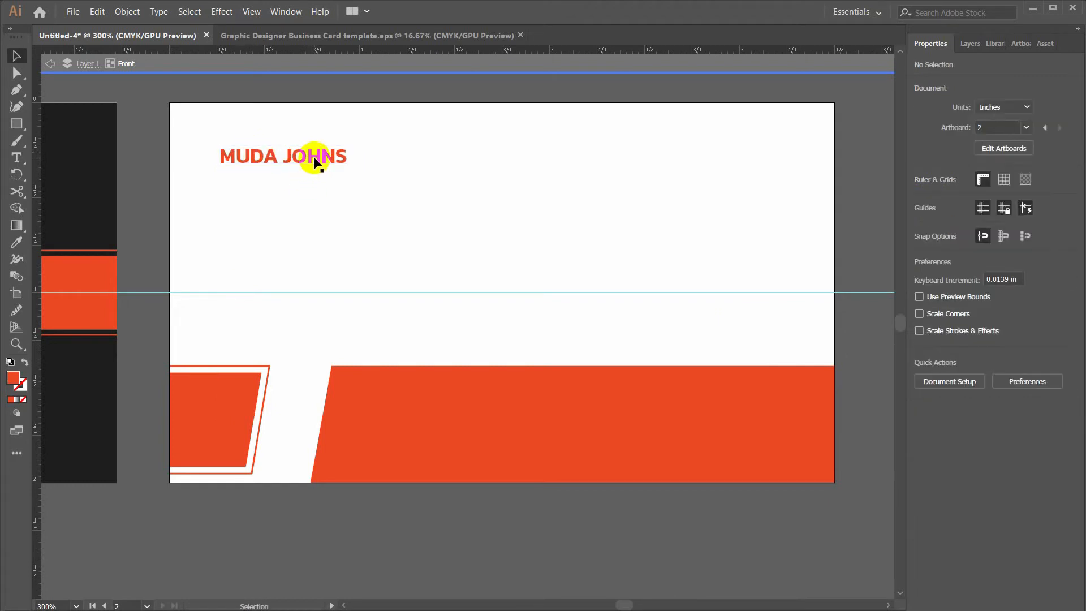
click(936, 350)
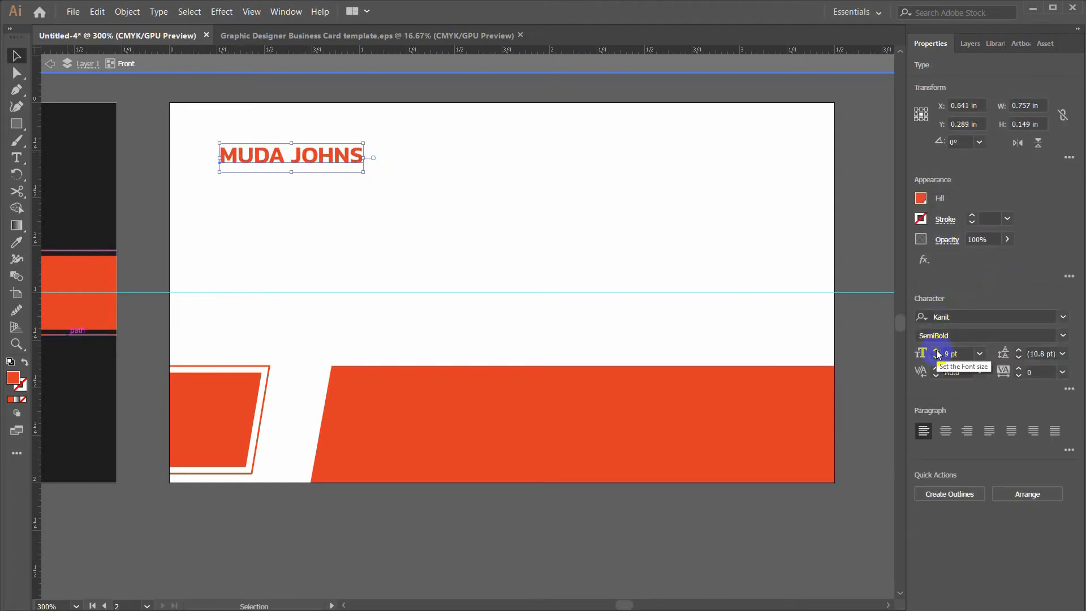
click(936, 353)
click(301, 157)
drag(303, 163, 309, 189)
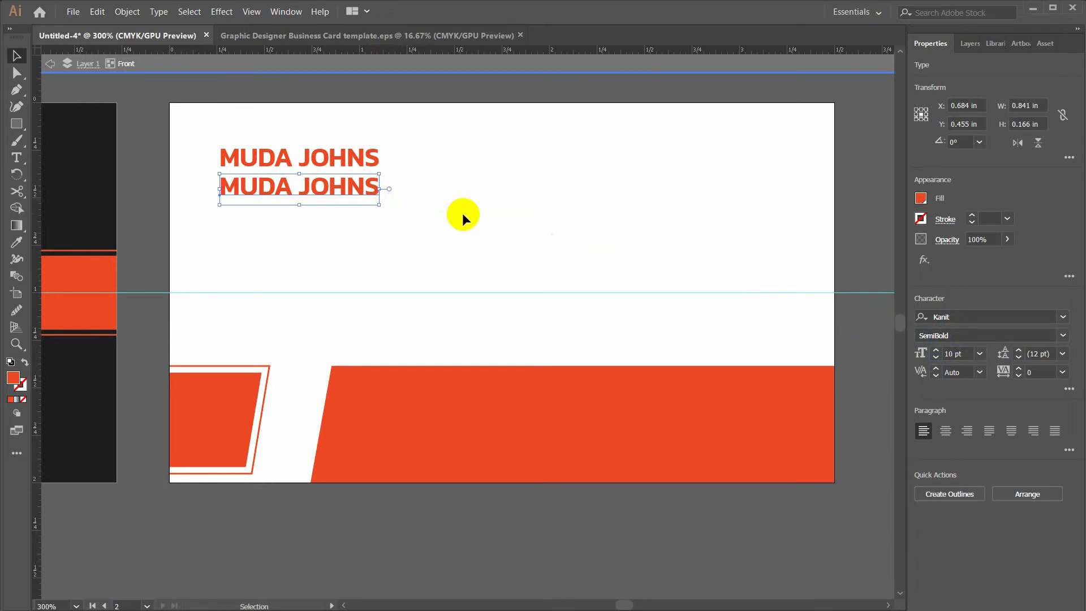
Turn the copy into a black, Regular, 6 pt 'Graphic Designer' job title
key(i)
click(97, 158)
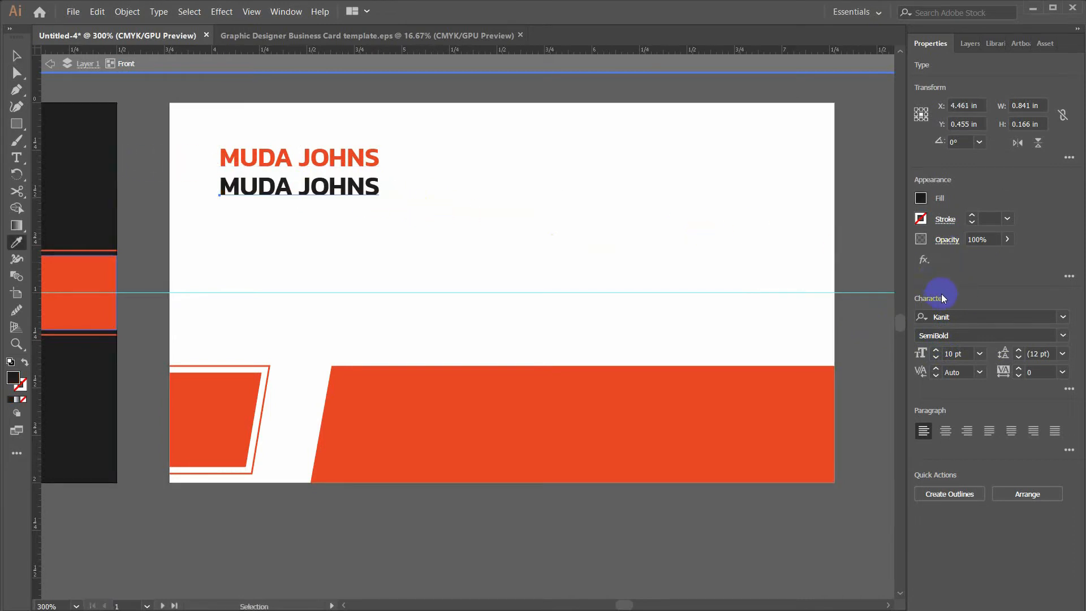
click(1063, 335)
click(968, 368)
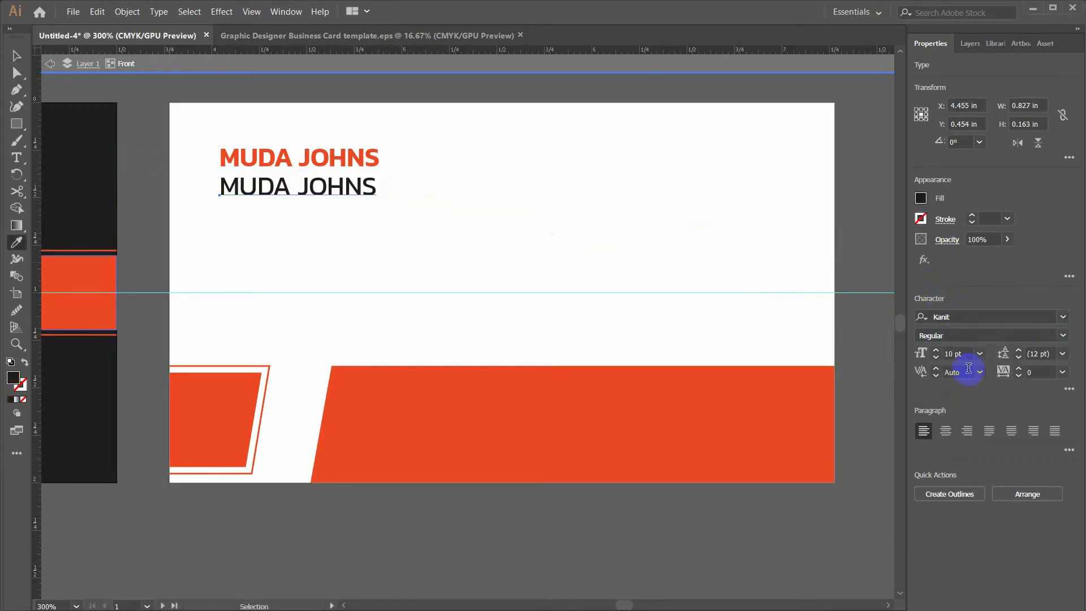
click(936, 360)
click(936, 360)
click(936, 360)
click(936, 360)
key(t)
triple_click(256, 189)
text(g)
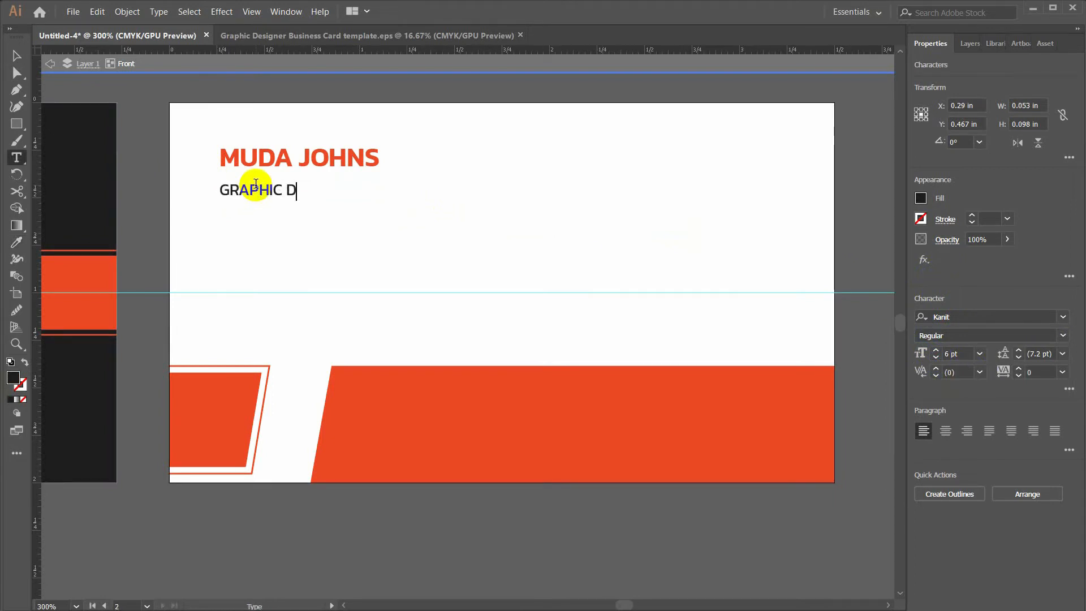
key(Escape)
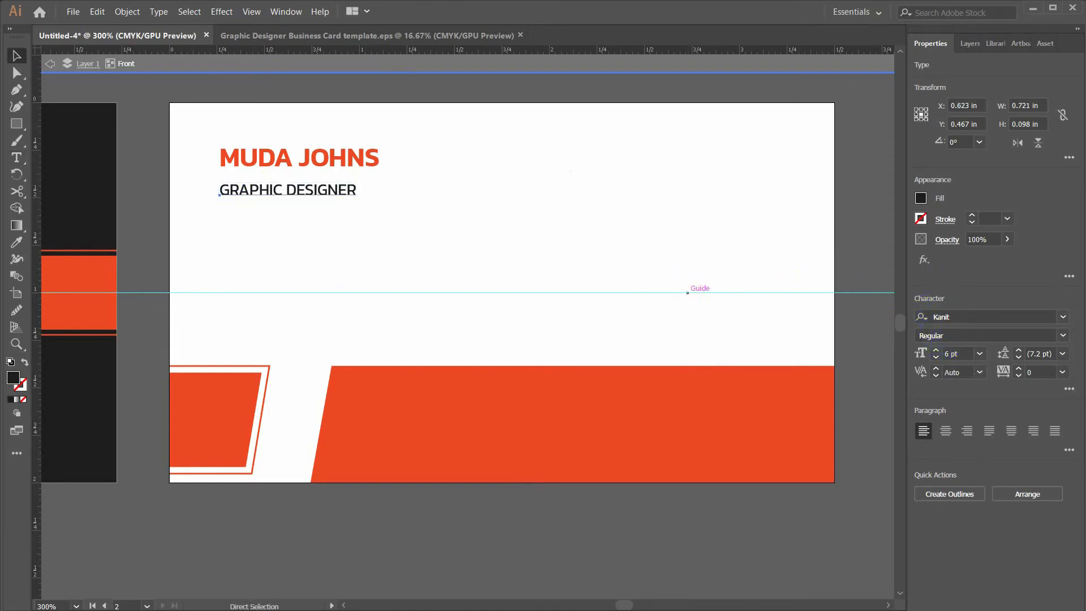
Set 'Graphic Designer' in Title Case without small caps, nudged up under the name
key(ctrl+t)
drag(753, 12, 992, 39)
click(935, 188)
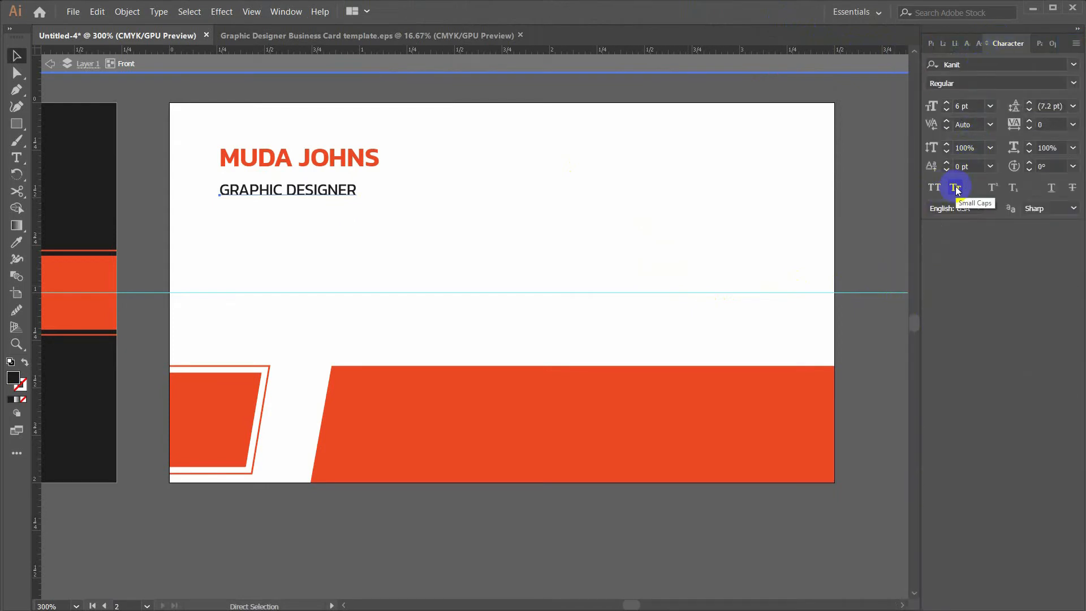
key(v)
click(281, 193)
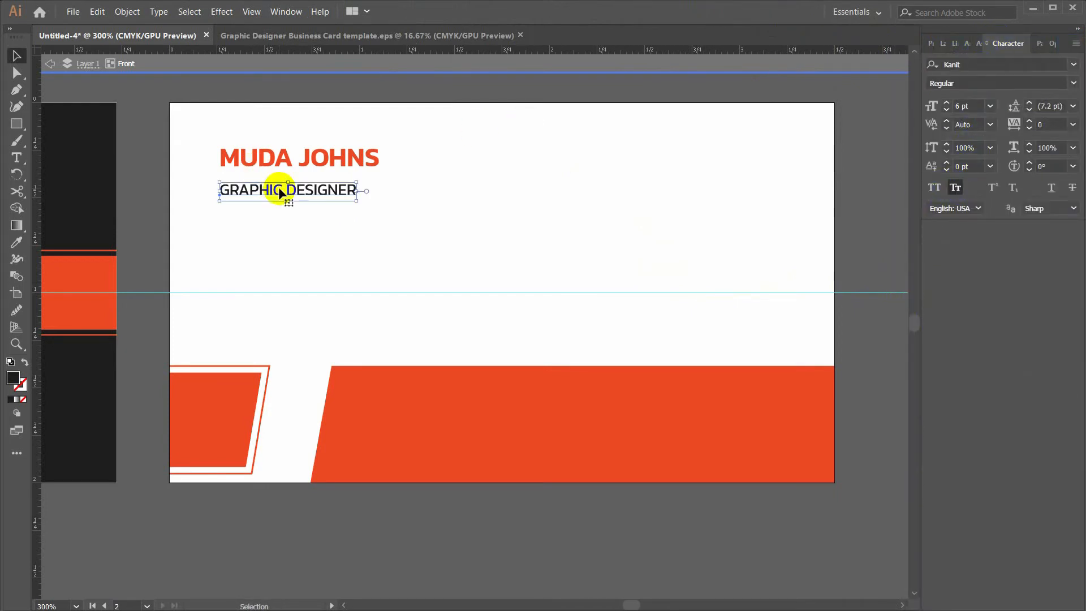
click(156, 12)
mouse_move(242, 188)
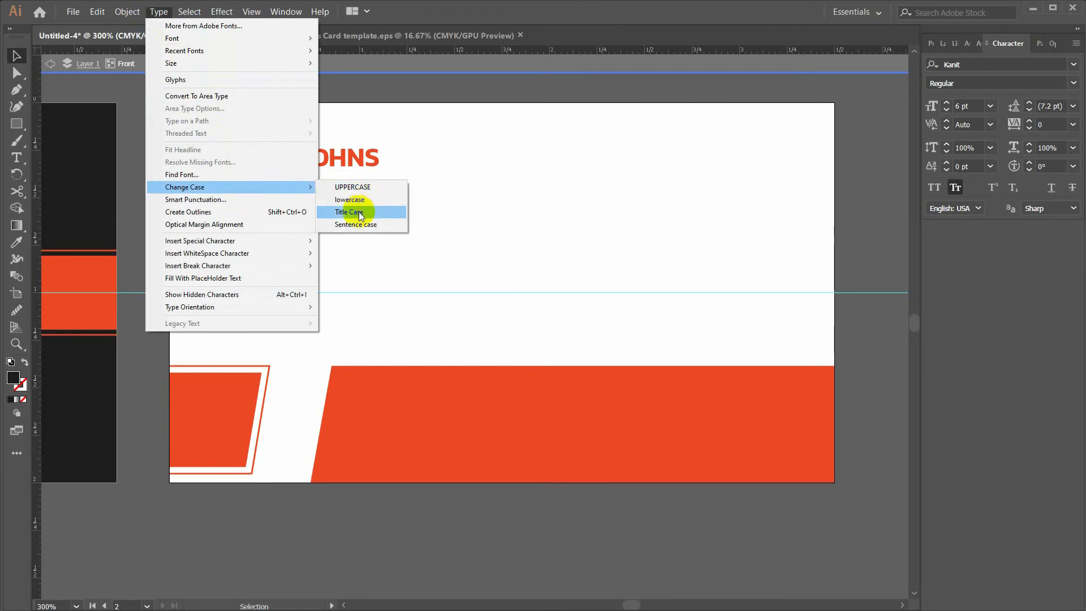
click(360, 213)
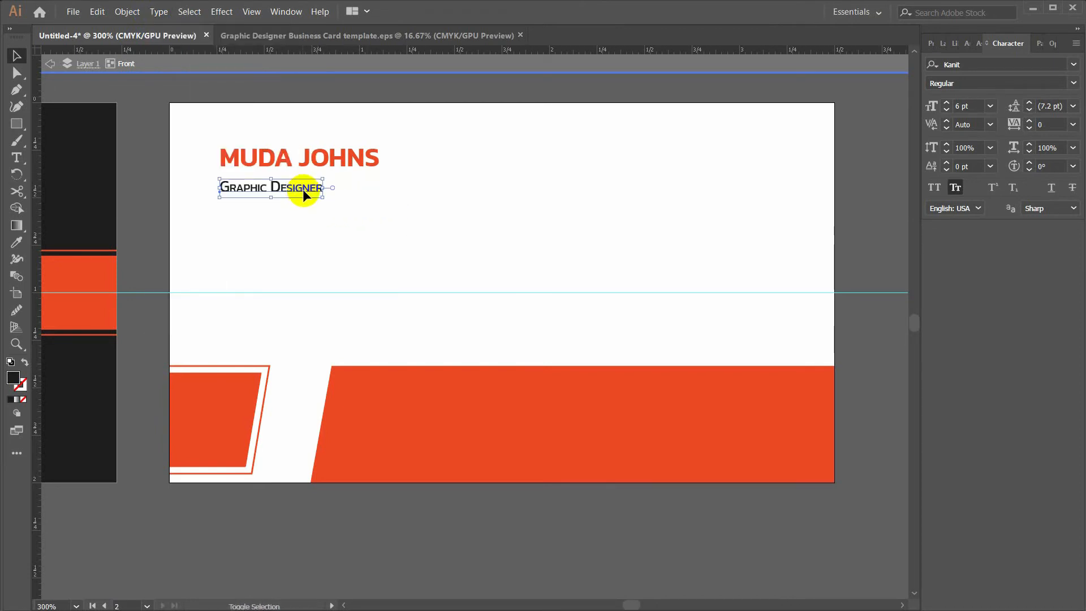
click(955, 187)
drag(315, 187, 315, 181)
drag(388, 204, 355, 206)
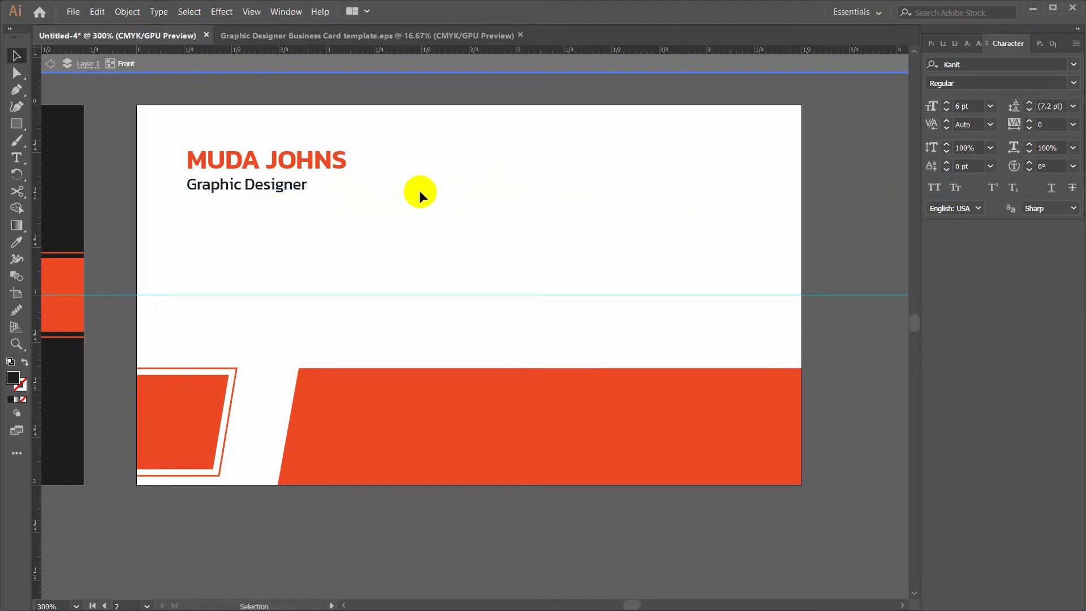
click(16, 123)
Draw a rectangle down from the card's top-right edge and fill it with the band's orange
mouse_move(696, 105)
mouse_down()
mouse_move(759, 235)
mouse_move(730, 236)
mouse_move(755, 235)
mouse_up()
key(i)
click(663, 396)
Add a dark strip behind the orange band, trimmed to the card edge, then shrink the QR code
click(498, 425)
drag(504, 427, 551, 408)
key(i)
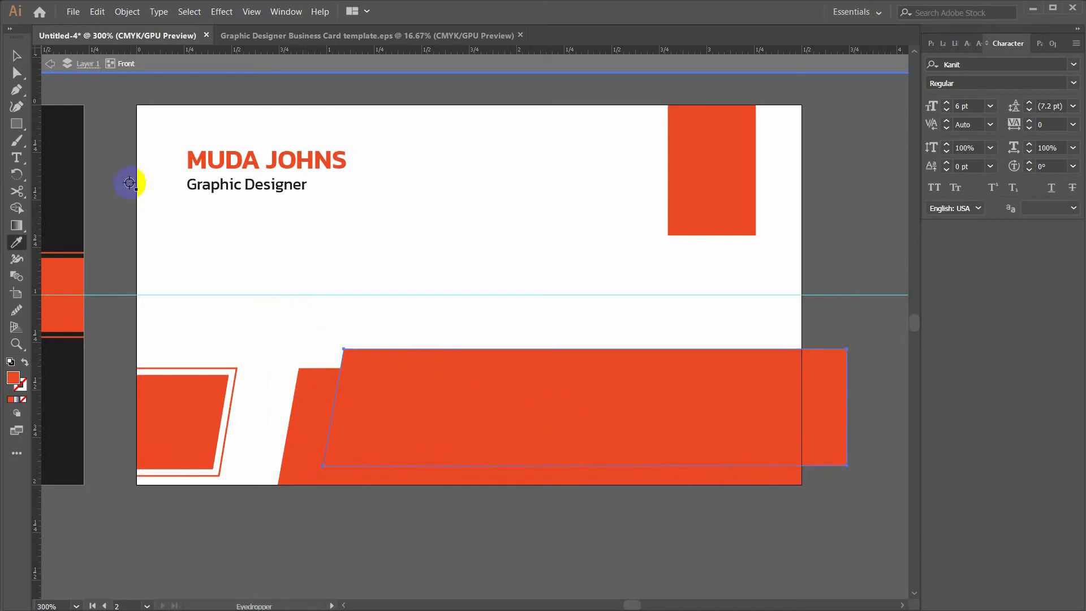
click(72, 154)
key(v)
key(ctrl+[)
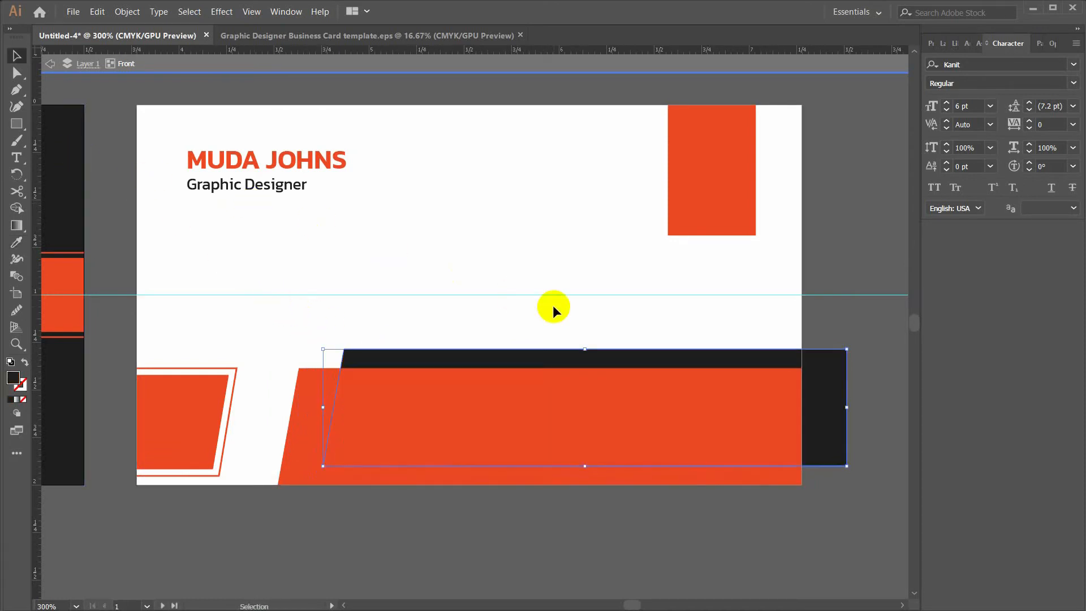
key(a)
click(865, 480)
drag(853, 471, 801, 456)
drag(844, 351, 845, 361)
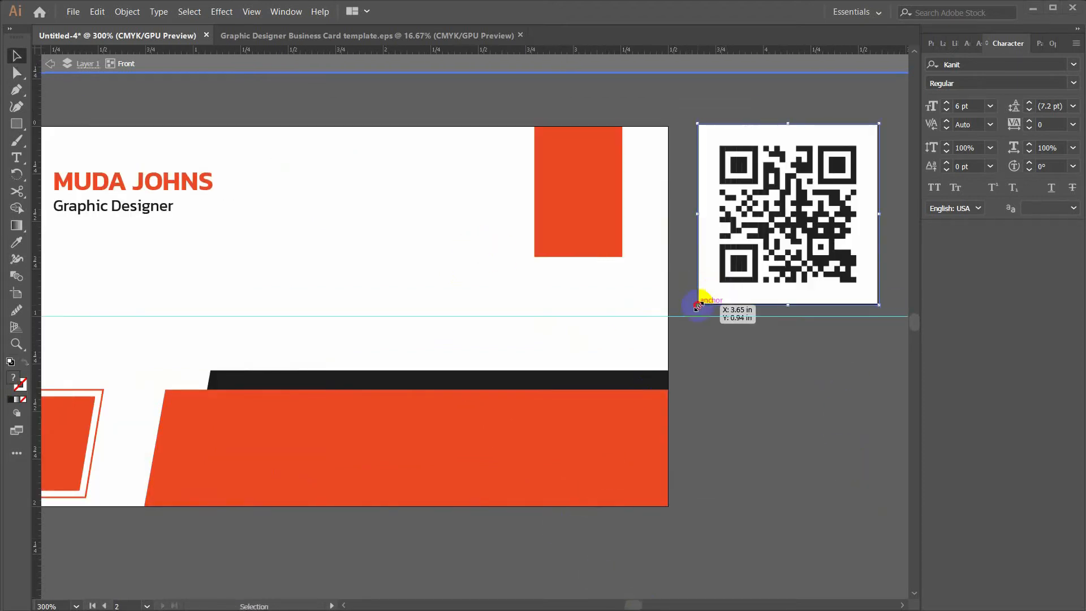
drag(697, 306, 569, 212)
Widen the orange rectangle behind the QR code to about 0.54 × 0.72 in for an even border
click(582, 147)
drag(534, 258, 530, 264)
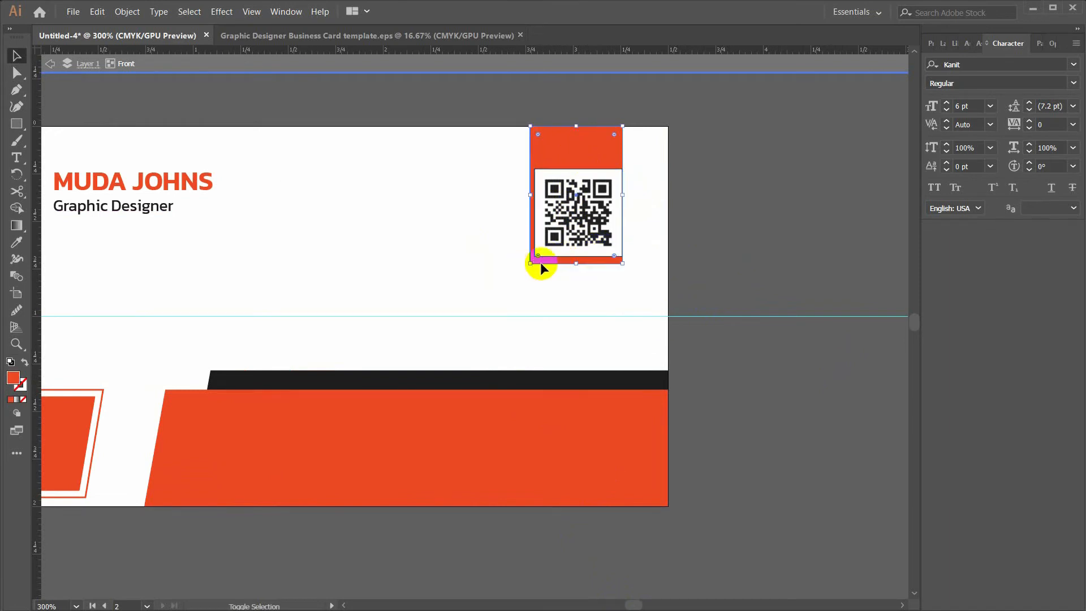
drag(623, 262, 628, 263)
drag(534, 260, 527, 263)
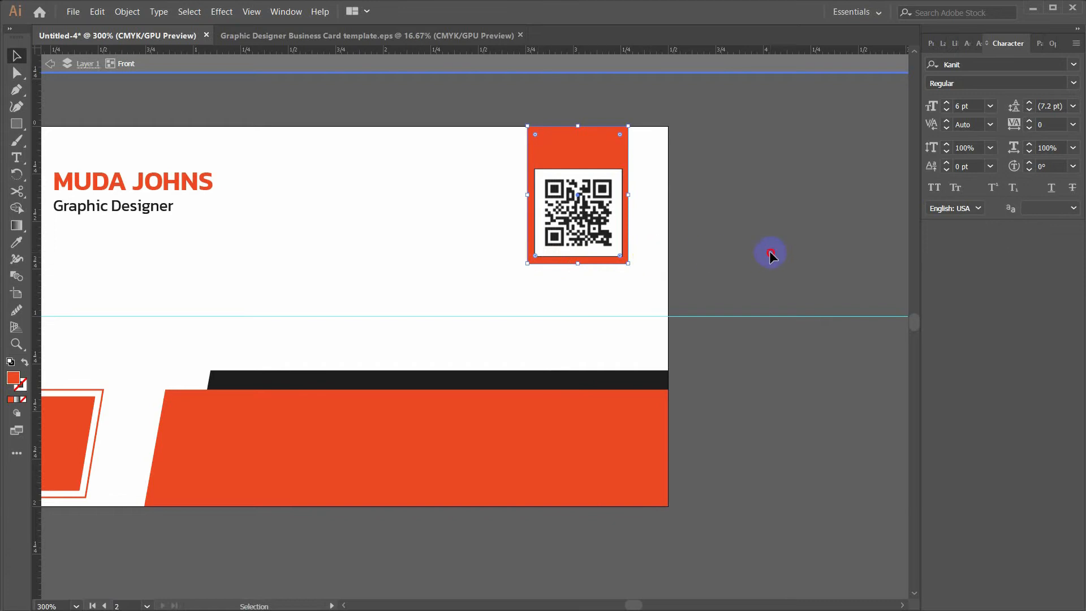
click(623, 145)
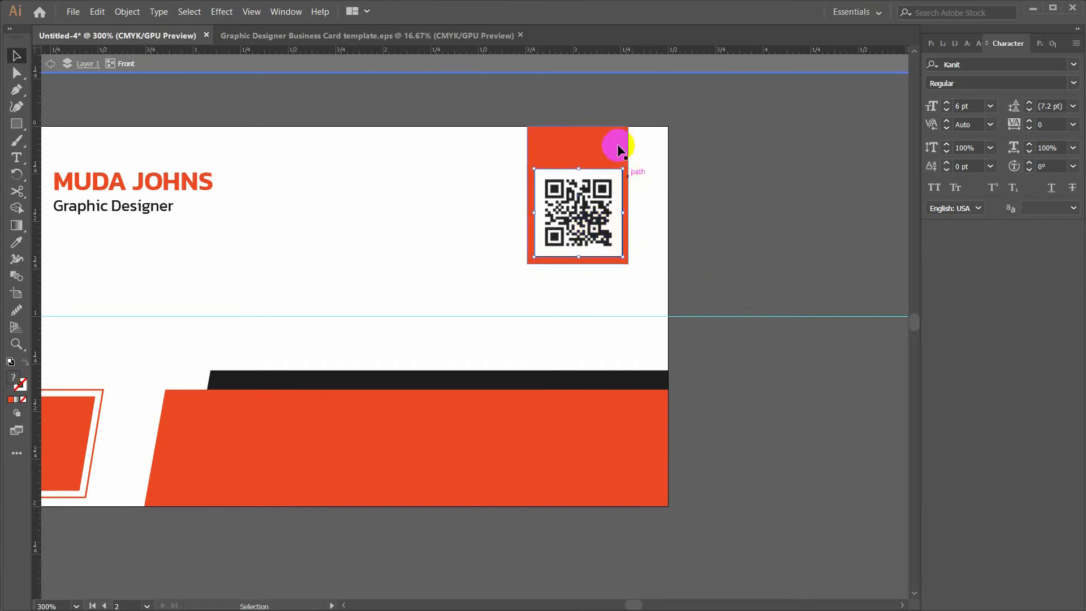
drag(629, 263, 631, 263)
click(597, 241)
click(767, 225)
key(ctrl+minus)
drag(744, 261, 751, 233)
mouse_move(793, 388)
mouse_down()
mouse_move(795, 364)
mouse_move(793, 375)
mouse_up()
drag(619, 433, 624, 460)
key(ctrl+plus)
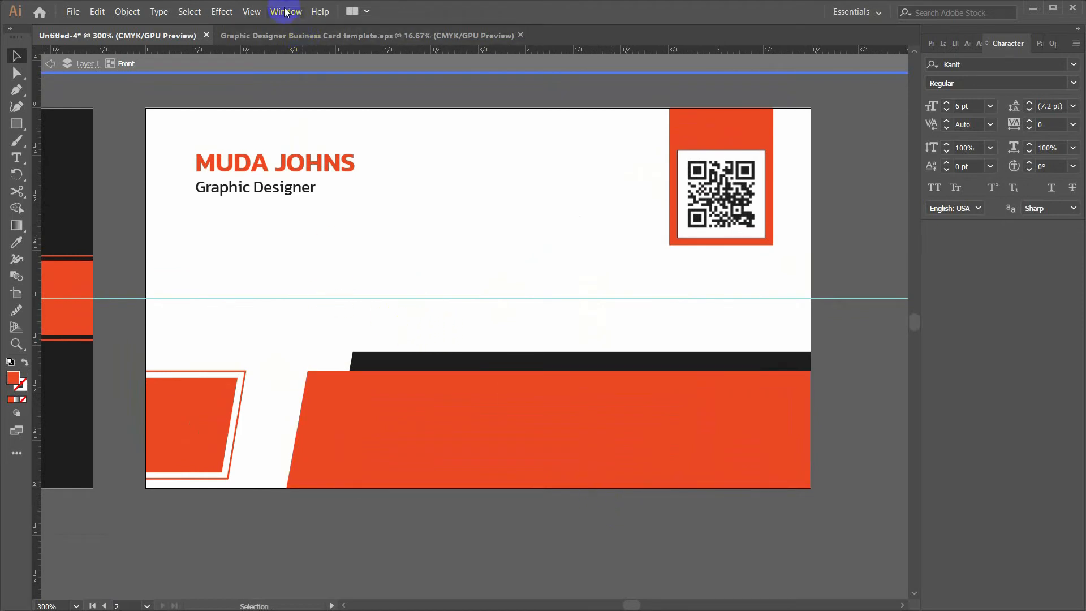
Open the Symbols panel and load the Web Icons symbol library
key(shift+ctrl+F11)
click(264, 471)
mouse_move(323, 446)
click(425, 342)
drag(57, 5, 228, 472)
click(150, 555)
click(150, 554)
click(151, 554)
click(151, 554)
click(151, 554)
click(150, 555)
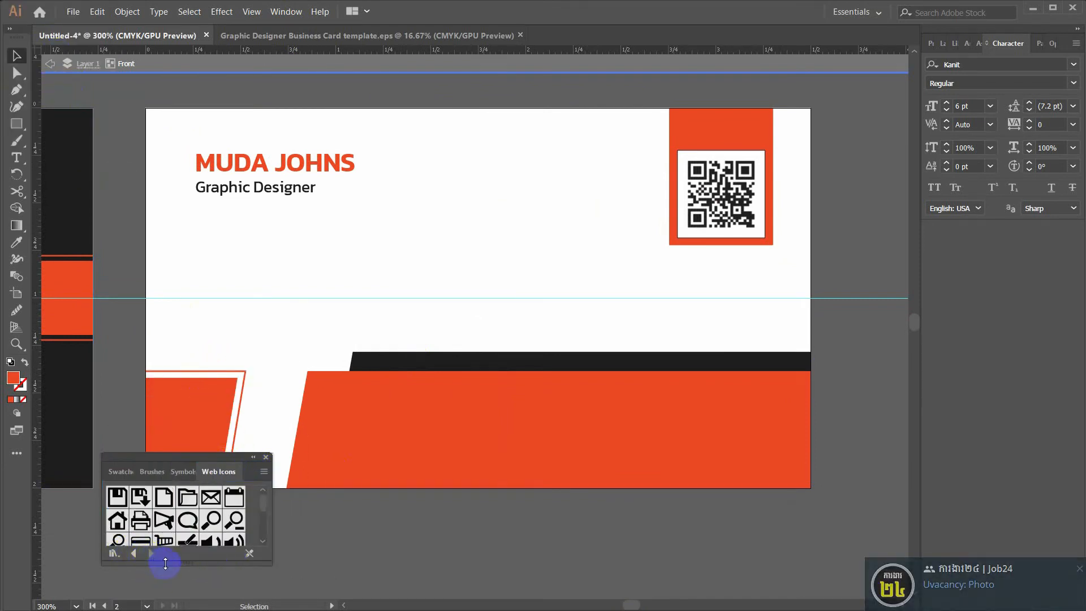
drag(165, 563, 167, 594)
click(1078, 570)
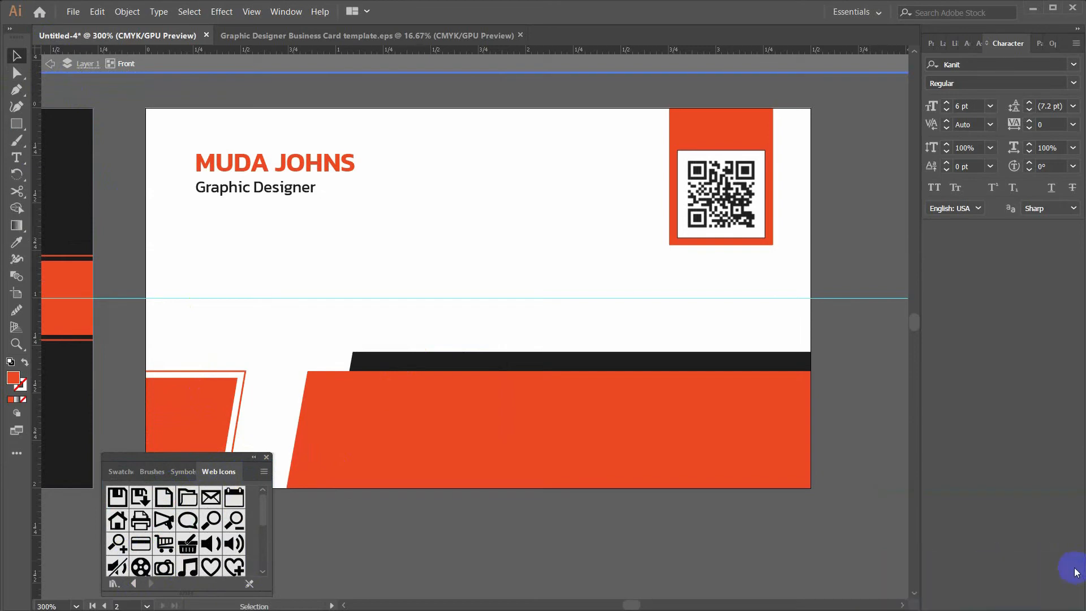
drag(168, 456, 156, 358)
drag(179, 492, 189, 548)
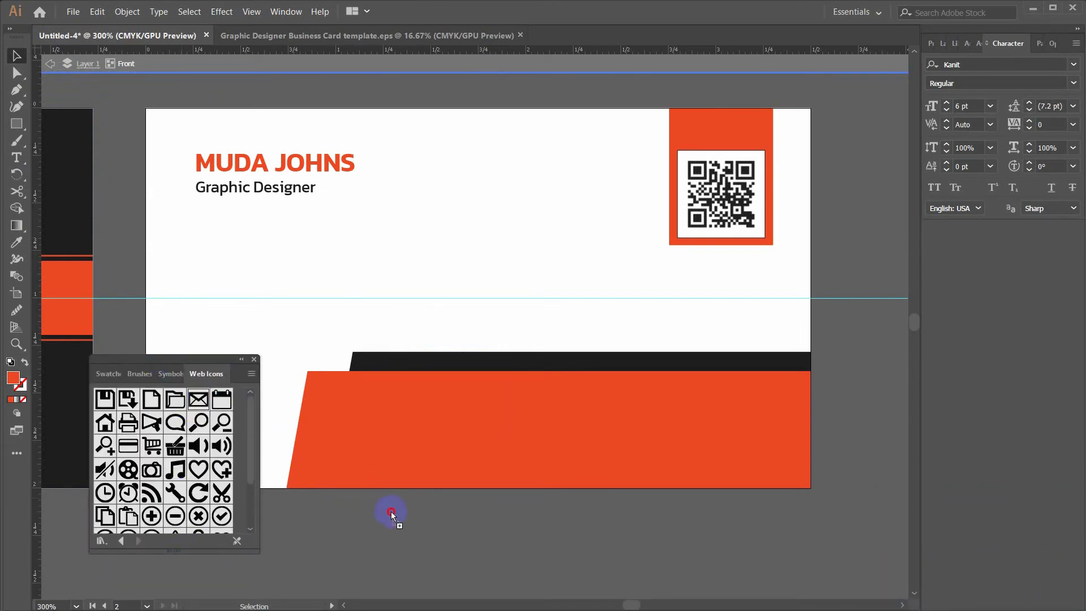
Place the envelope, globe, house and phone web icons below the card
drag(391, 511, 392, 512)
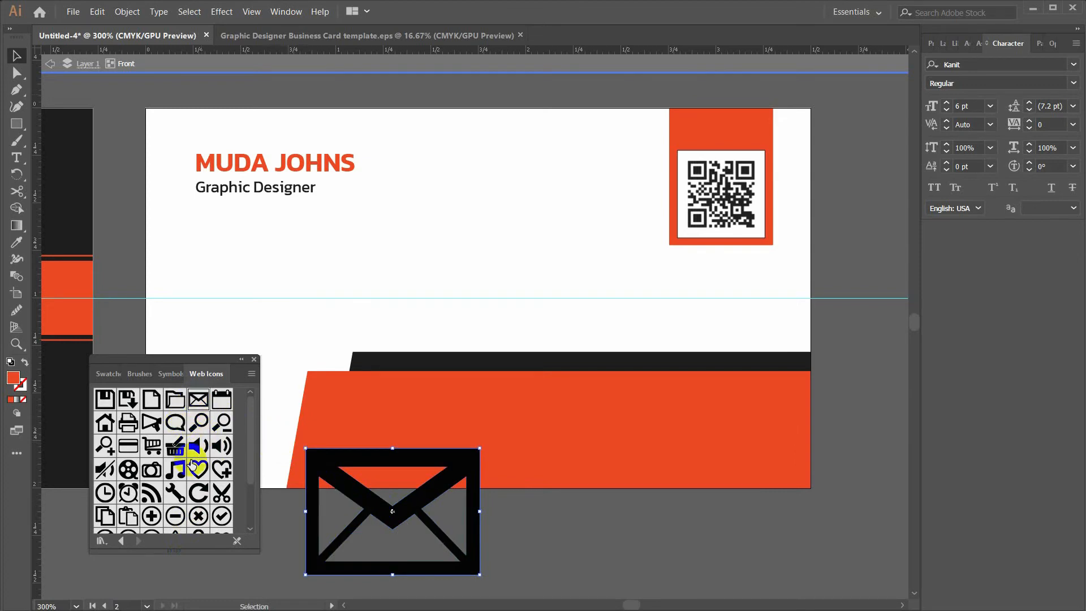
scroll(194, 465, down, 3)
drag(270, 509, 518, 520)
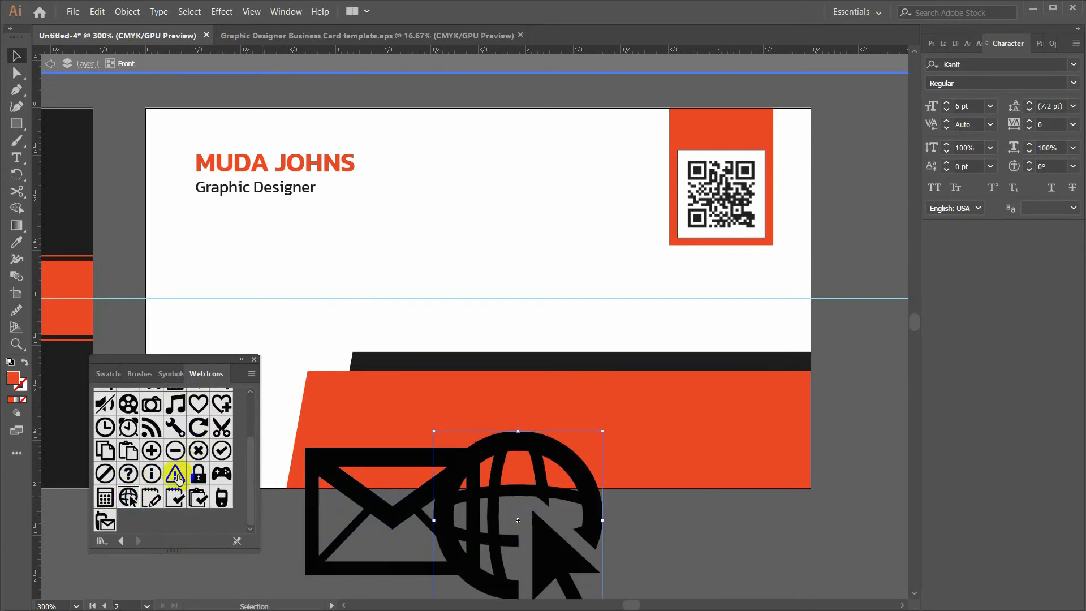
scroll(186, 481, up, 2)
drag(104, 400, 656, 472)
scroll(173, 446, down, 2)
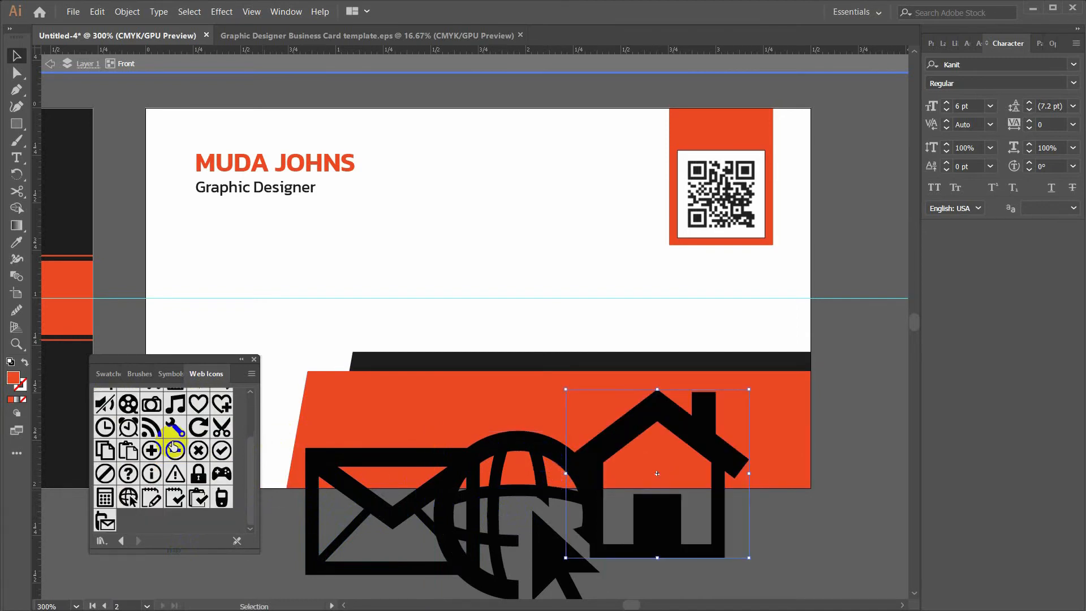
drag(226, 512, 790, 507)
click(254, 359)
Shrink all four icons together and move the phone icon to the left
click(358, 510)
shift+click(553, 490)
shift+click(649, 435)
shift+click(817, 456)
drag(847, 385, 665, 488)
click(518, 535)
drag(589, 507, 375, 505)
Draw a small 0.12 in circle on the orange band
drag(15, 123, 44, 138)
drag(340, 410, 363, 424)
click(1079, 572)
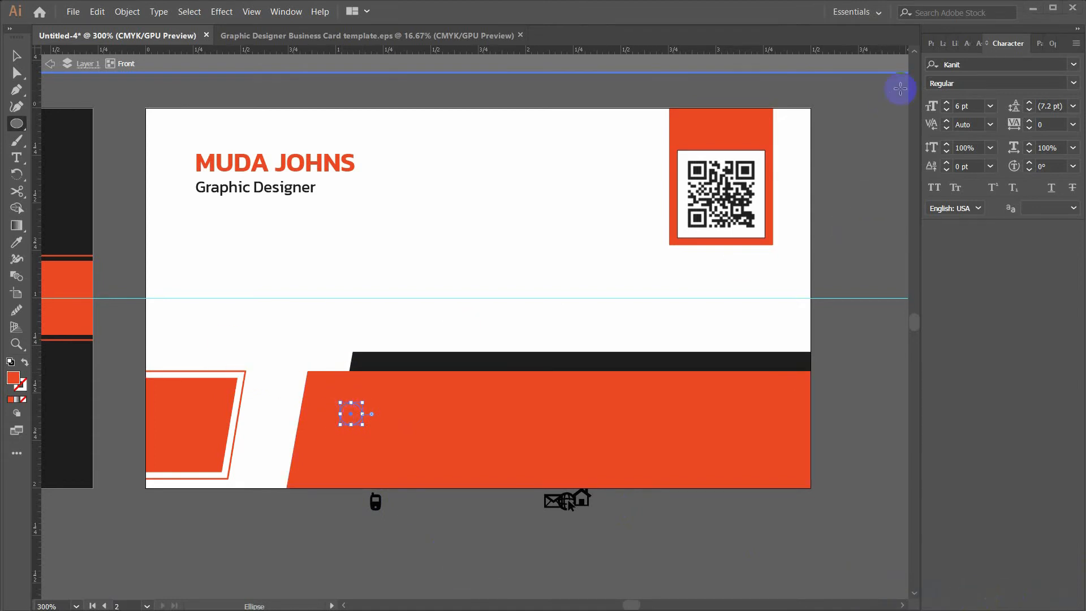
Fill the new circle with white
click(930, 43)
click(918, 200)
click(790, 250)
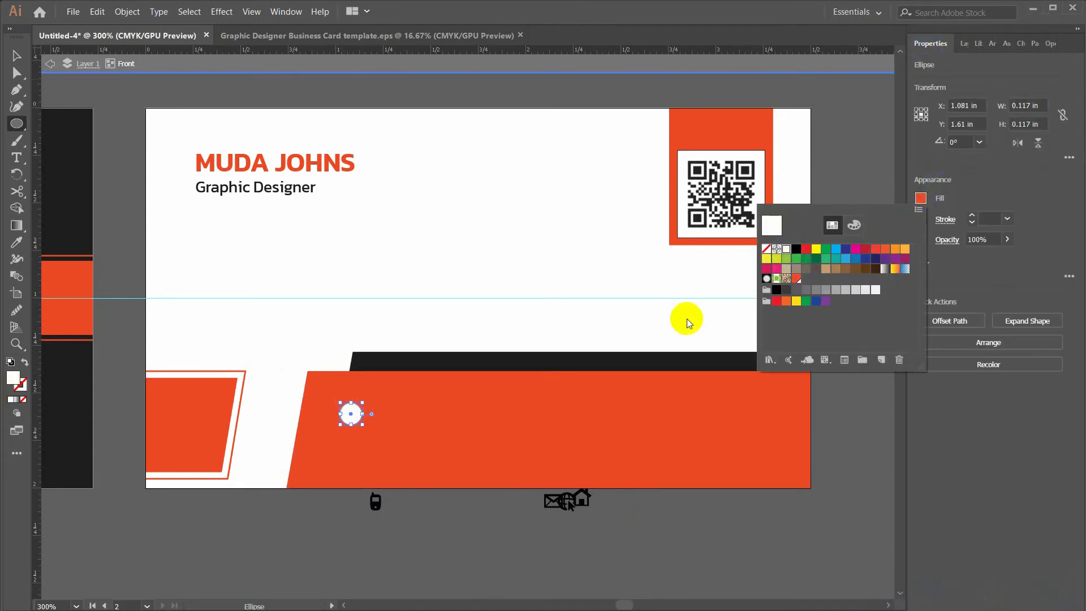
key(v)
click(350, 512)
Move the phone icon onto the white circle, expand it, and colour it the band's orange
scroll(349, 512, up, 1)
drag(383, 506, 350, 391)
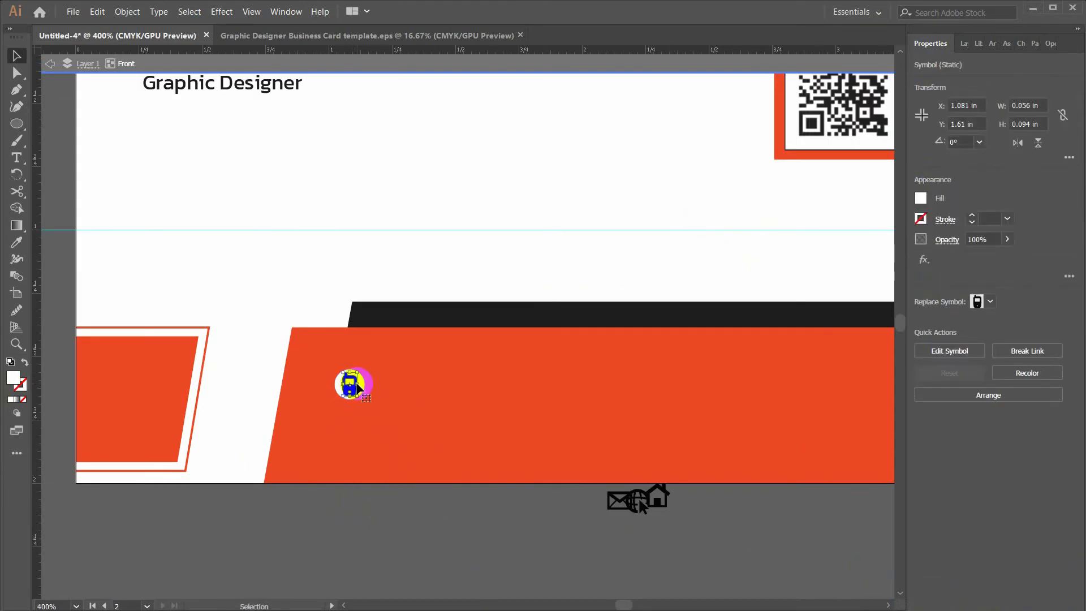
key(i)
click(340, 445)
key(v)
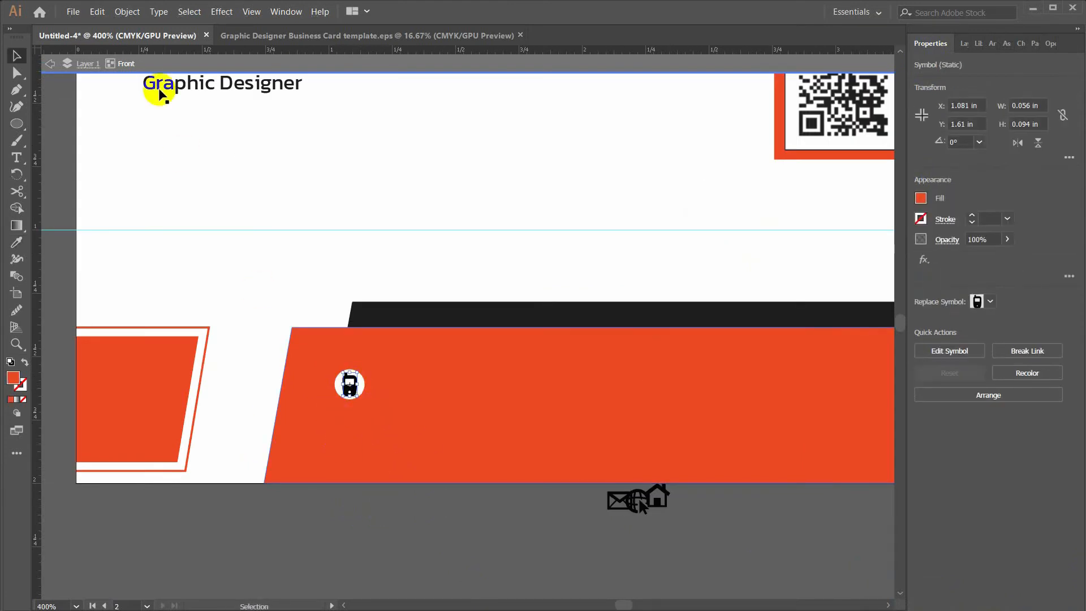
click(126, 11)
click(158, 129)
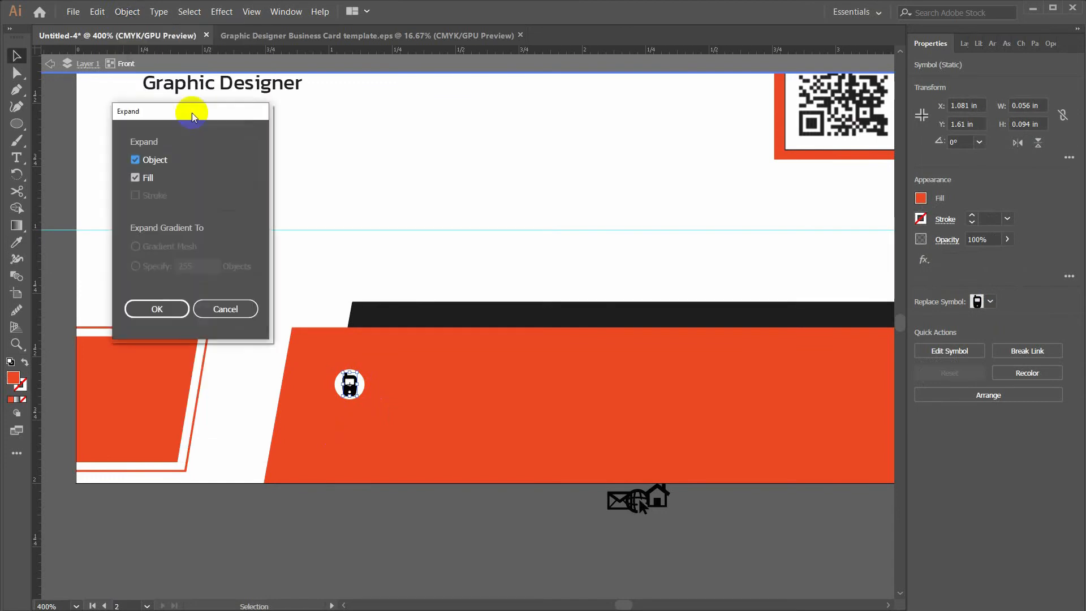
click(237, 284)
key(i)
click(169, 358)
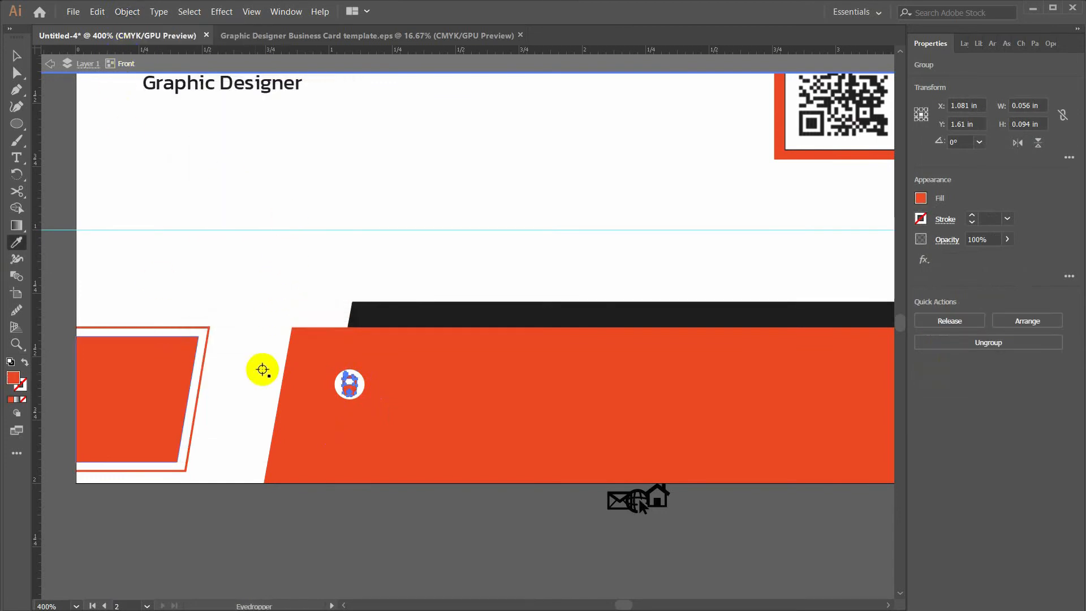
key(v)
click(354, 241)
Shrink the phone icon slightly and place a copy of the Graphic Designer title beside it
drag(384, 252, 325, 246)
click(289, 386)
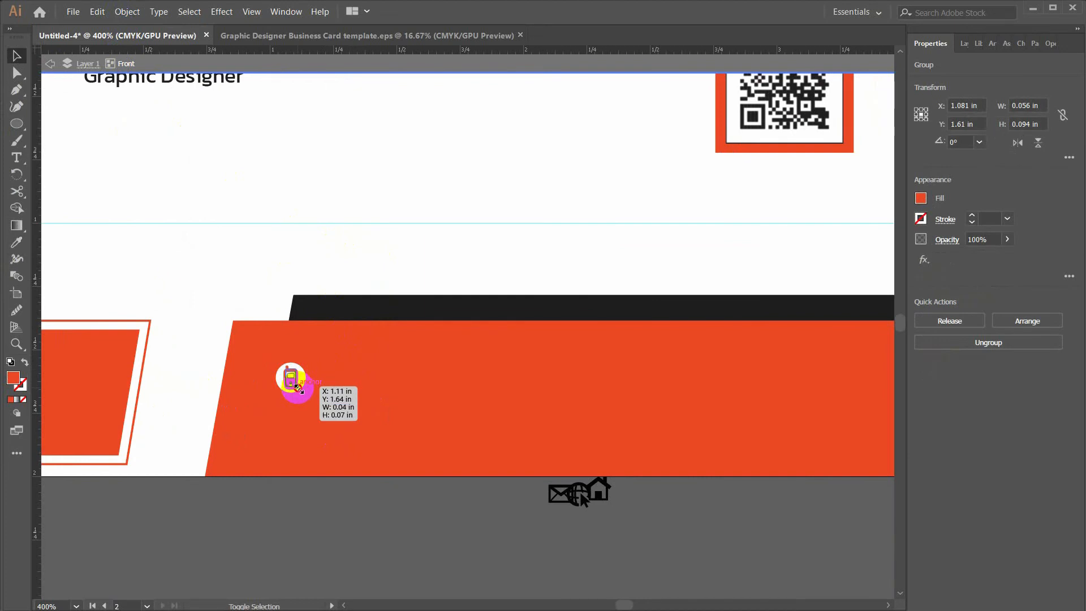
scroll(302, 377, up, 2)
drag(293, 400, 292, 399)
scroll(320, 387, down, 2)
drag(330, 355, 321, 381)
click(195, 108)
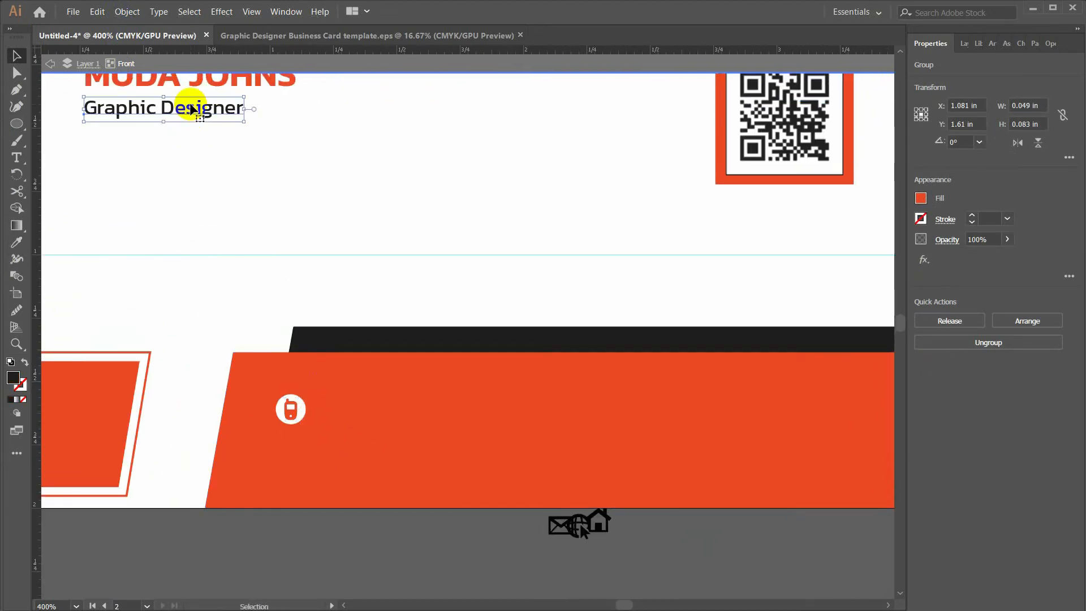
drag(195, 107, 433, 411)
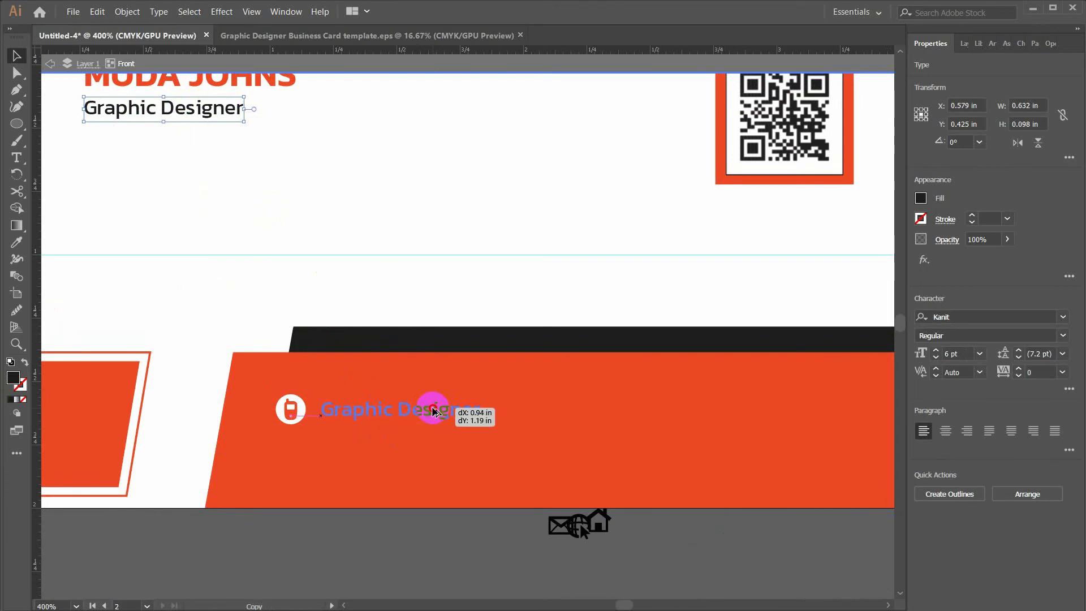
Replace the copied title with a placeholder phone number and make it white
triple_click(426, 409)
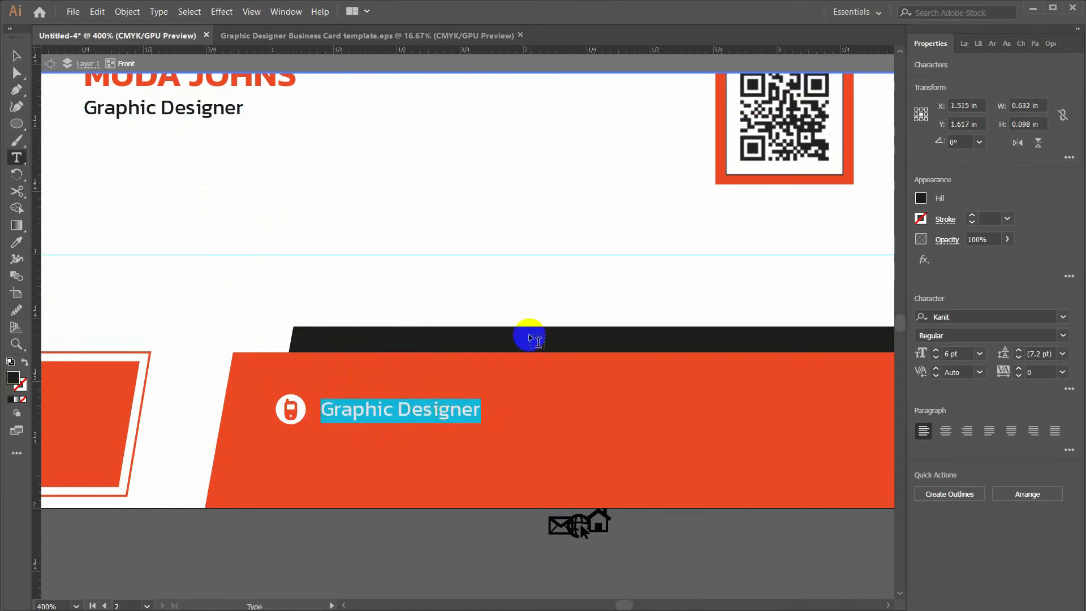
key(BackSpace)
text(+123 456 7890)
key(Escape)
click(921, 198)
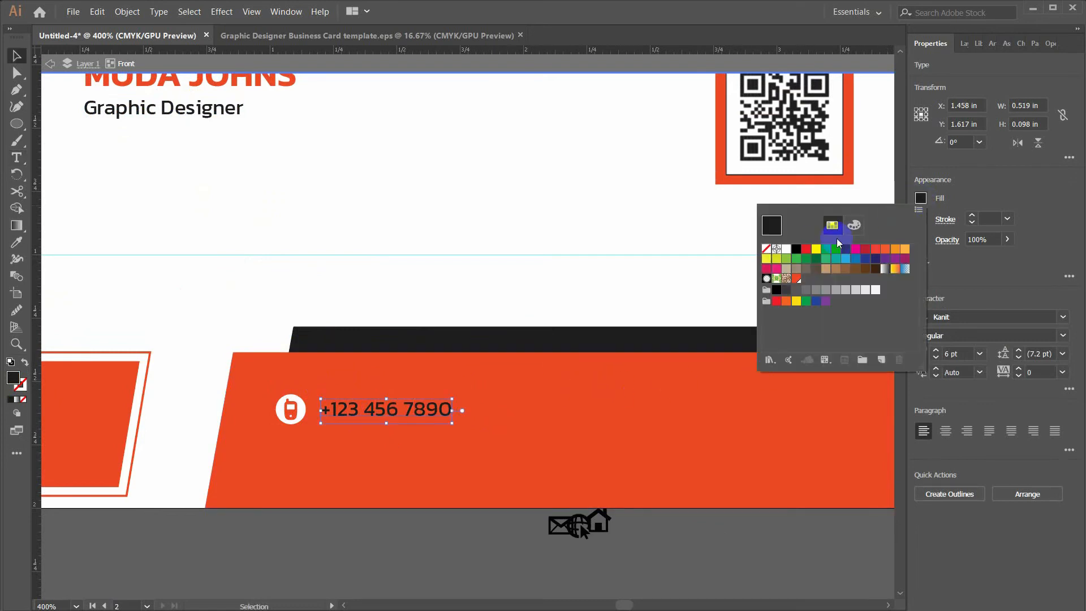
click(787, 249)
click(286, 277)
click(297, 305)
Copy the phone icon's white circle straight down and bring the globe icon toward it
drag(307, 362, 286, 333)
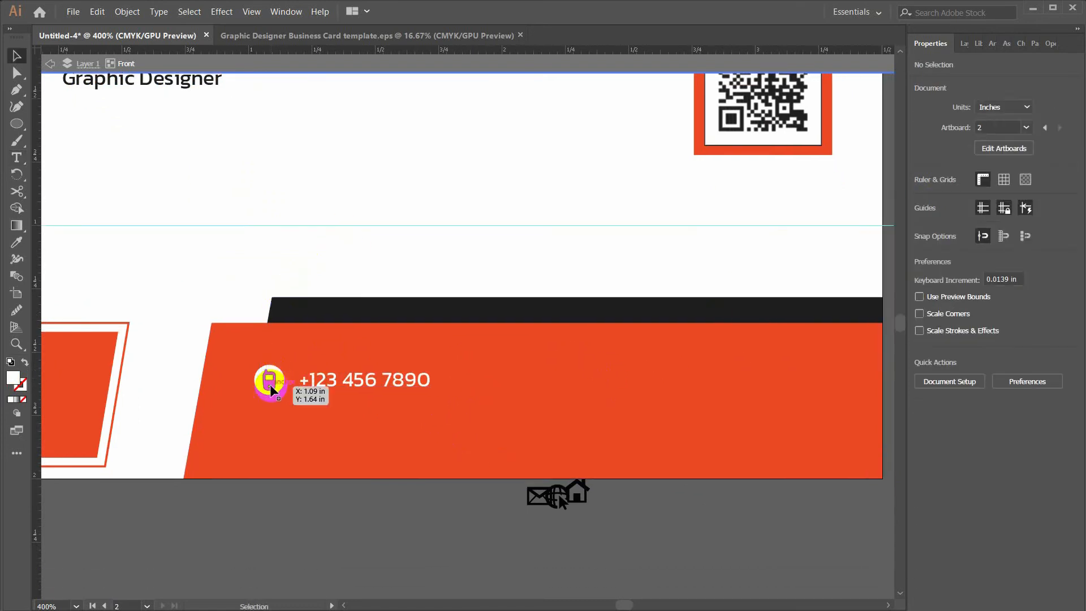
click(270, 387)
shift+click(281, 380)
drag(281, 381, 281, 438)
click(300, 503)
click(272, 442)
drag(560, 502, 270, 494)
Expand the globe symbol, colour it orange, and move it into the empty white circle
click(921, 198)
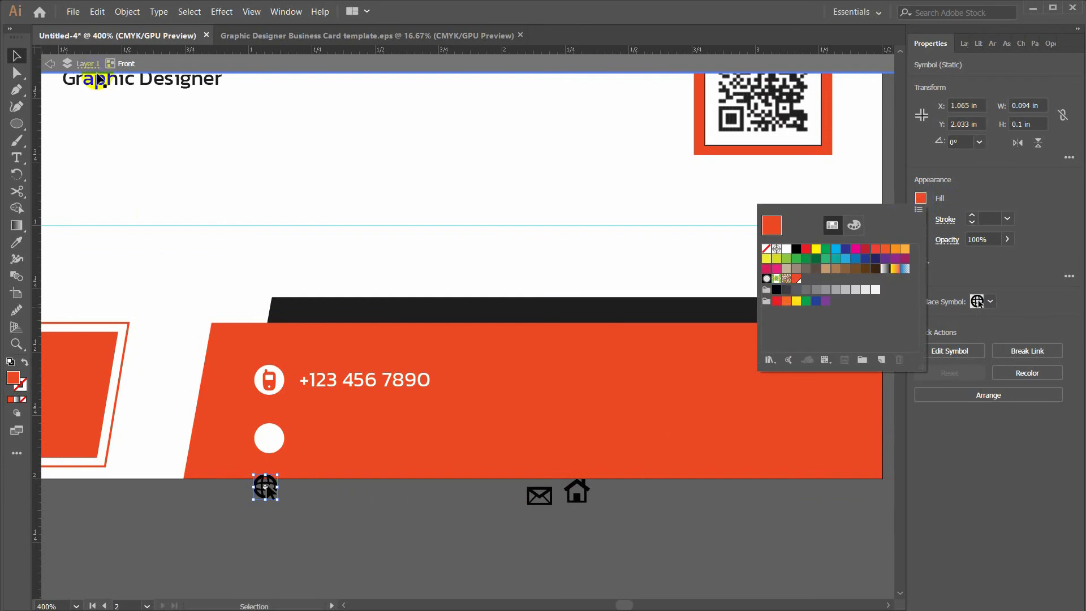
click(127, 12)
click(141, 126)
key(Return)
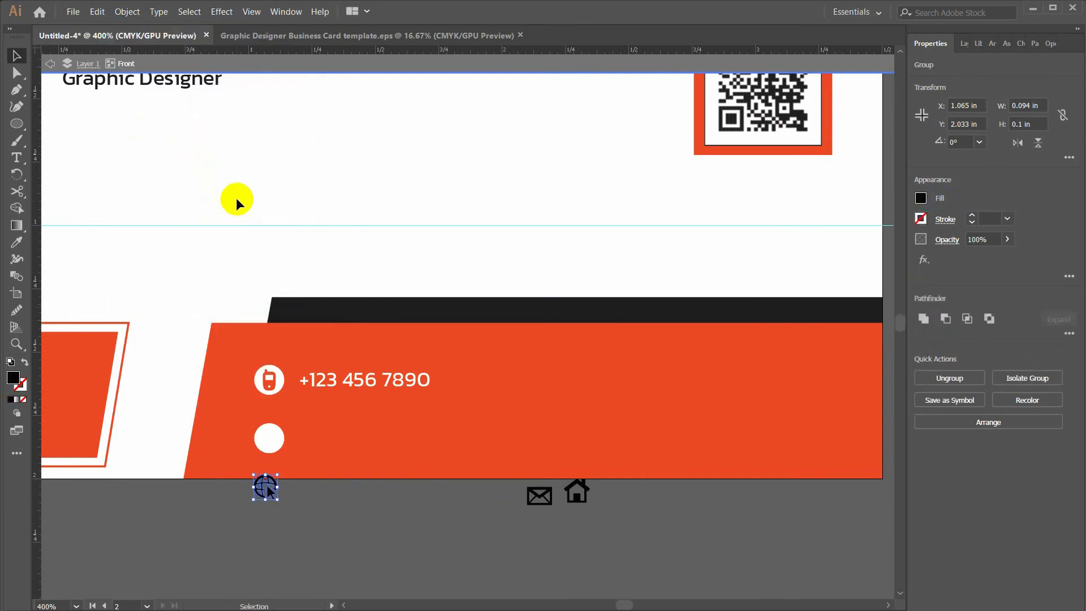
key(i)
click(339, 438)
key(v)
drag(269, 494, 294, 355)
scroll(268, 494, up, 1)
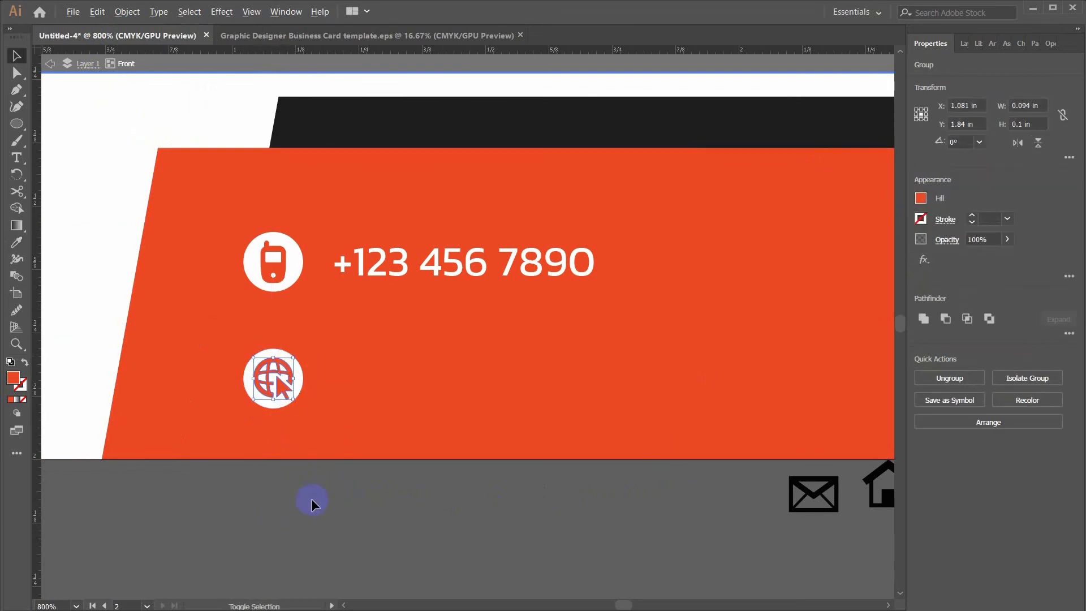
click(311, 504)
scroll(314, 509, down, 1)
scroll(334, 480, up, 3)
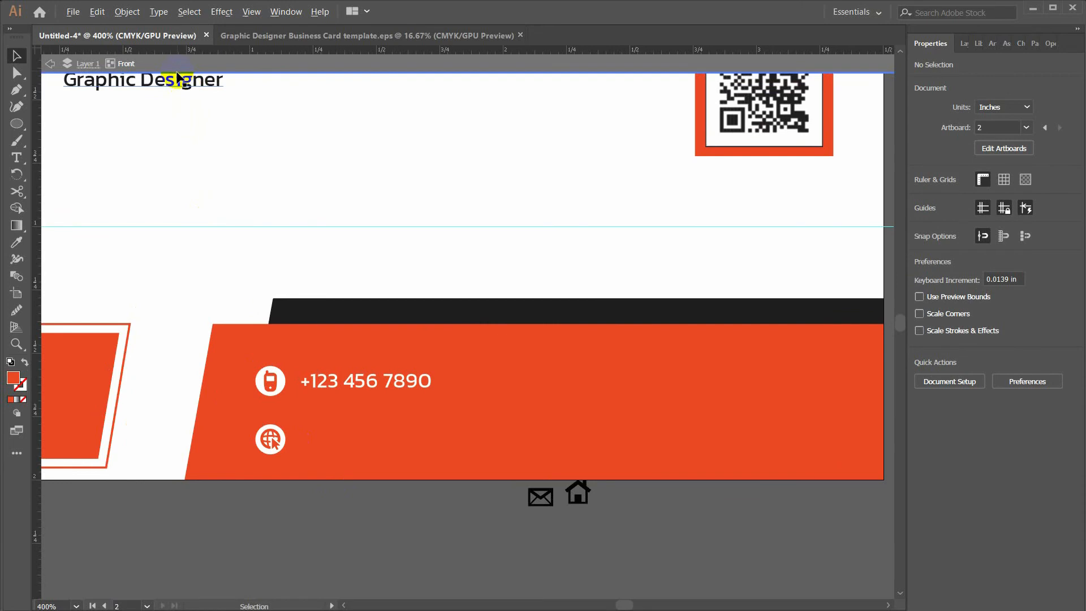
drag(346, 381, 347, 441)
triple_click(340, 437)
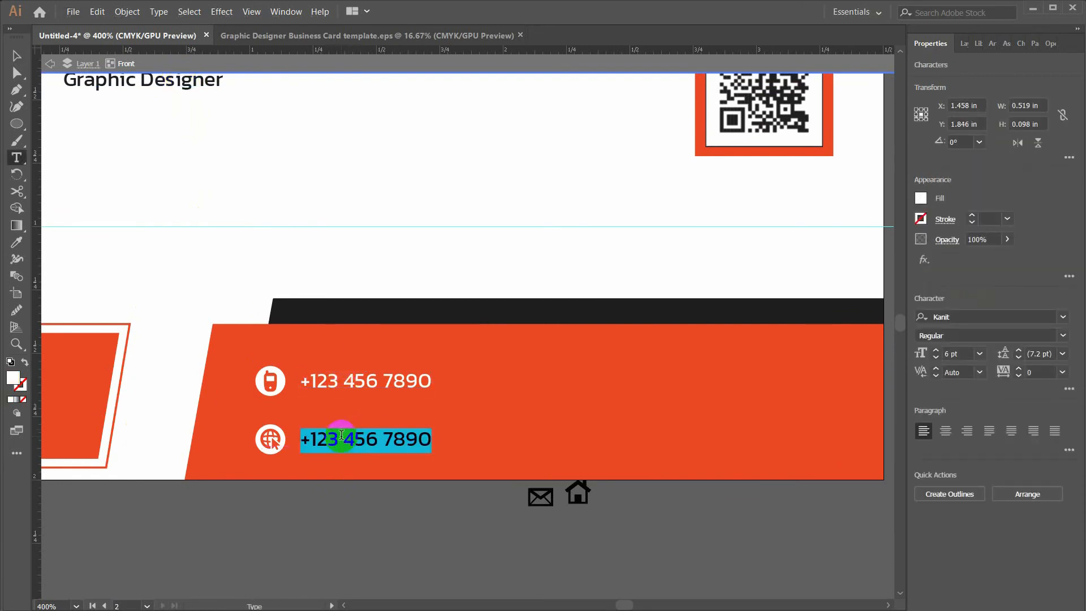
text(www.)
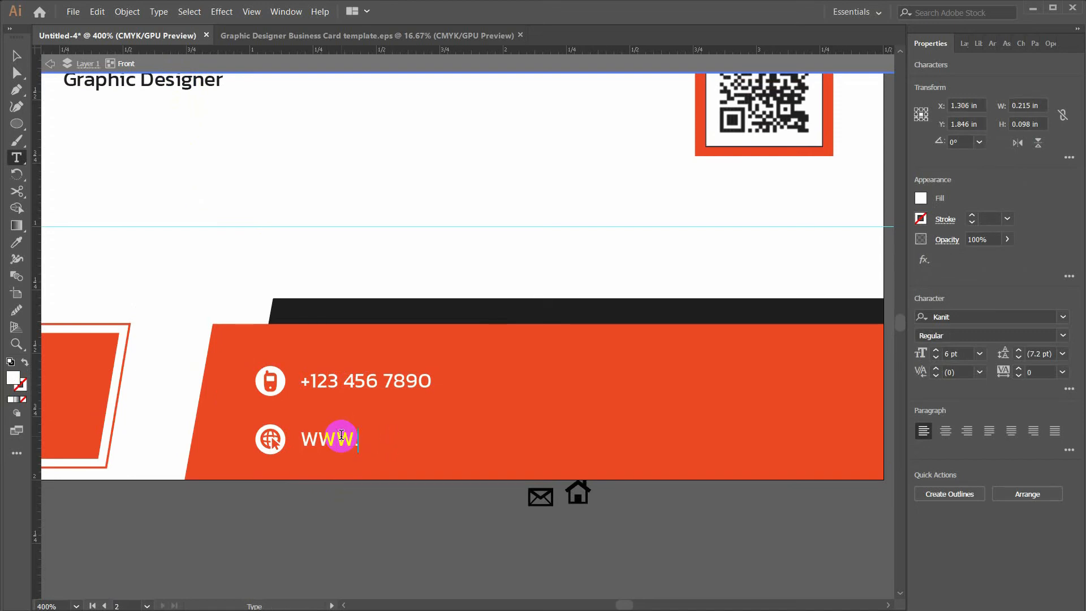
key(BackSpace)
key(BackSpace)
key(BackSpace)
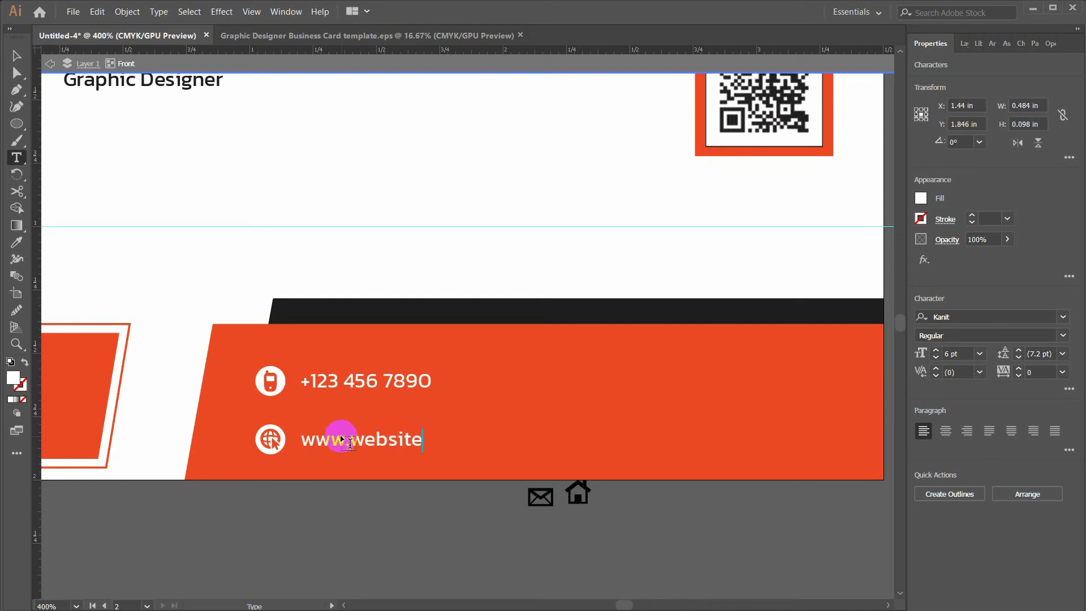
text(m)
key(Escape)
Lock the orange contact band in the Layers panel
click(229, 407)
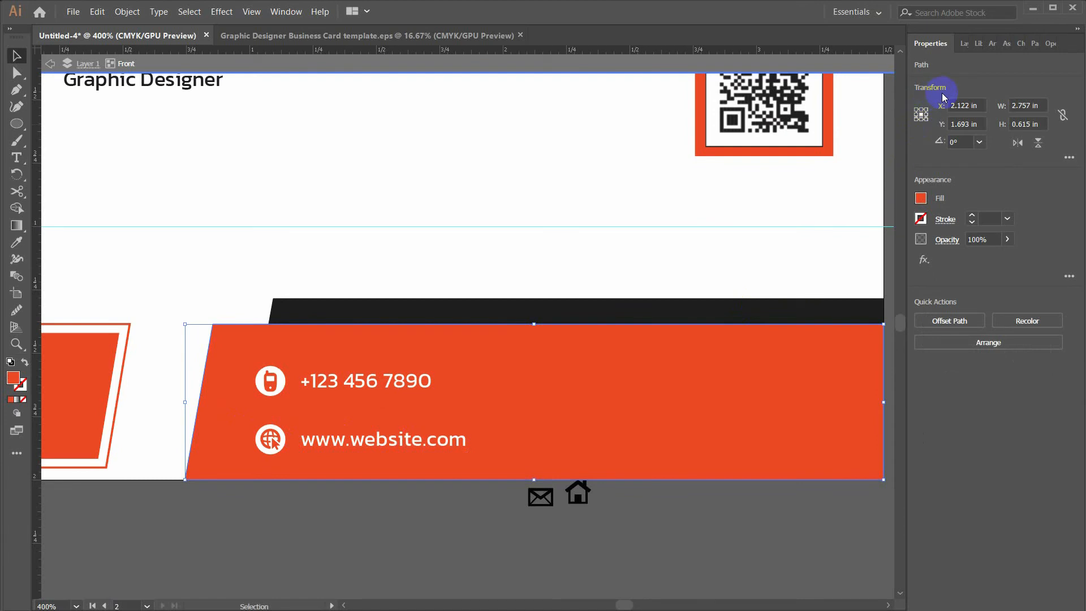
click(965, 43)
click(975, 80)
click(940, 272)
Lock the dark band and nudge the website row slightly upward
click(350, 314)
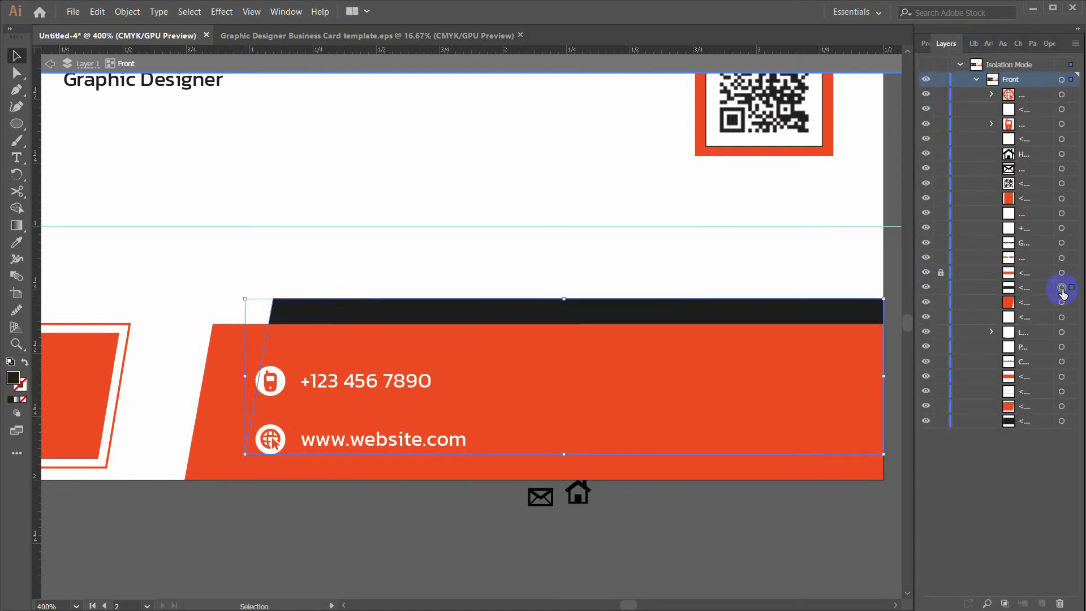
click(940, 288)
drag(252, 417, 388, 439)
click(545, 428)
Duplicate both contact rows to the band's right side and delete the copied phone and globe icons
drag(591, 386, 547, 399)
drag(194, 373, 325, 447)
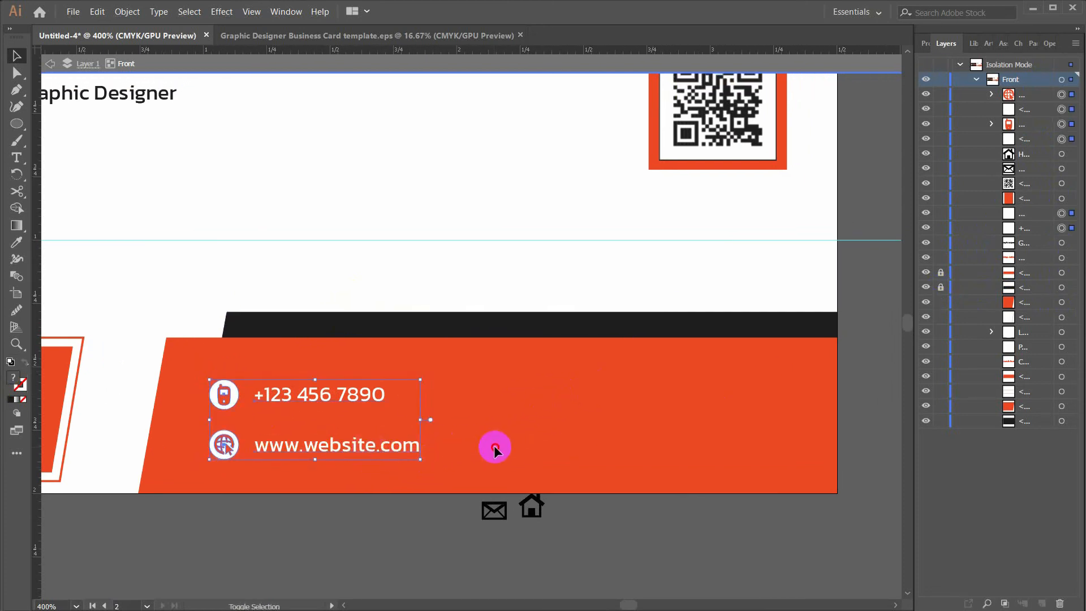
drag(195, 374, 599, 451)
click(619, 527)
drag(633, 521, 612, 521)
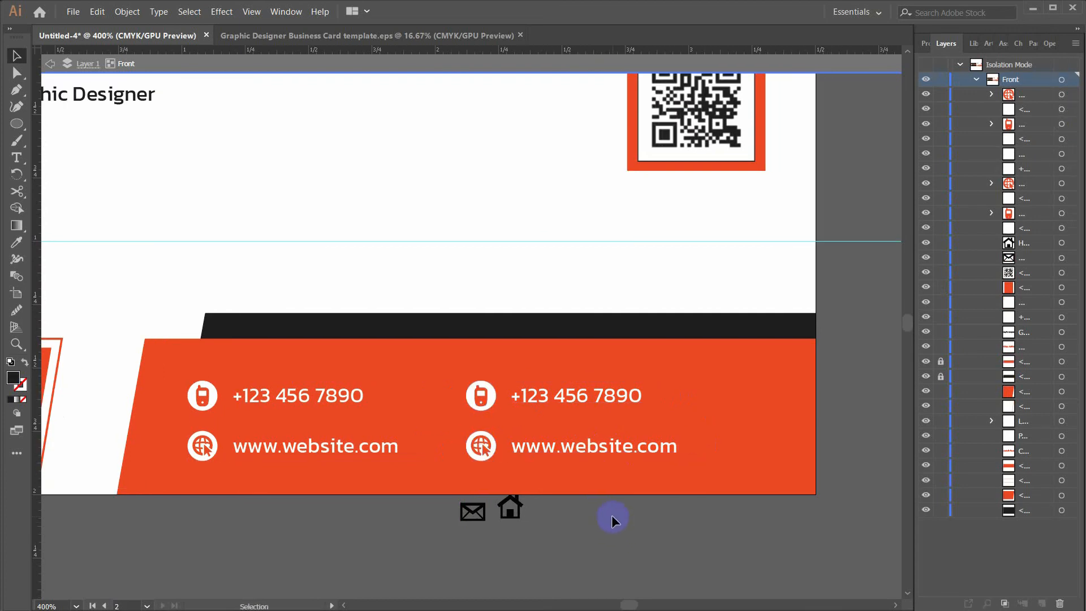
drag(481, 394, 487, 400)
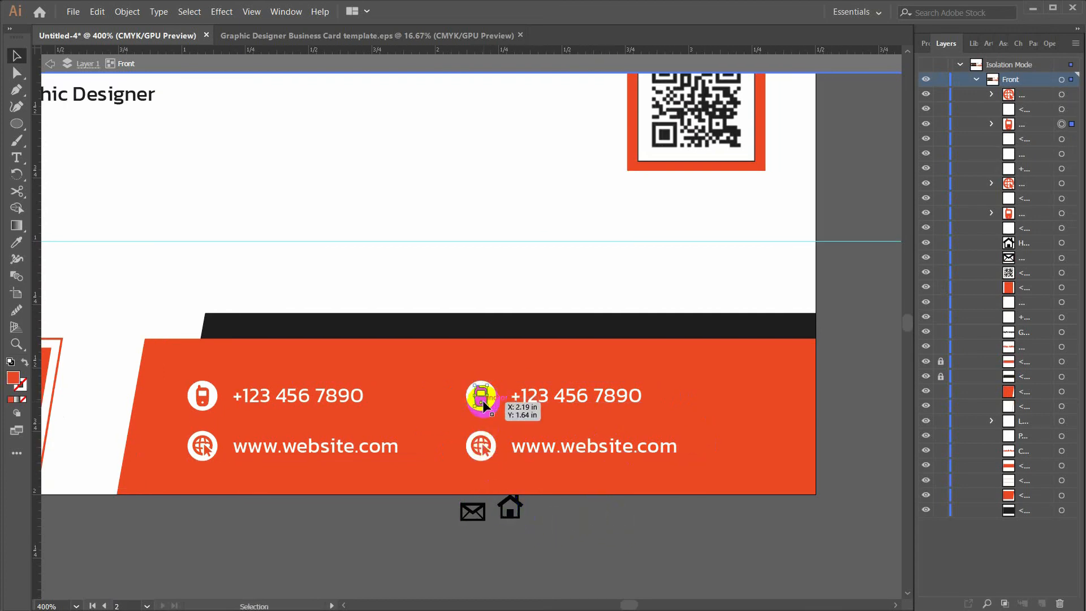
key(Delete)
click(481, 446)
key(Delete)
Expand the envelope symbol, colour it orange, and place it in the first empty white circle
click(473, 511)
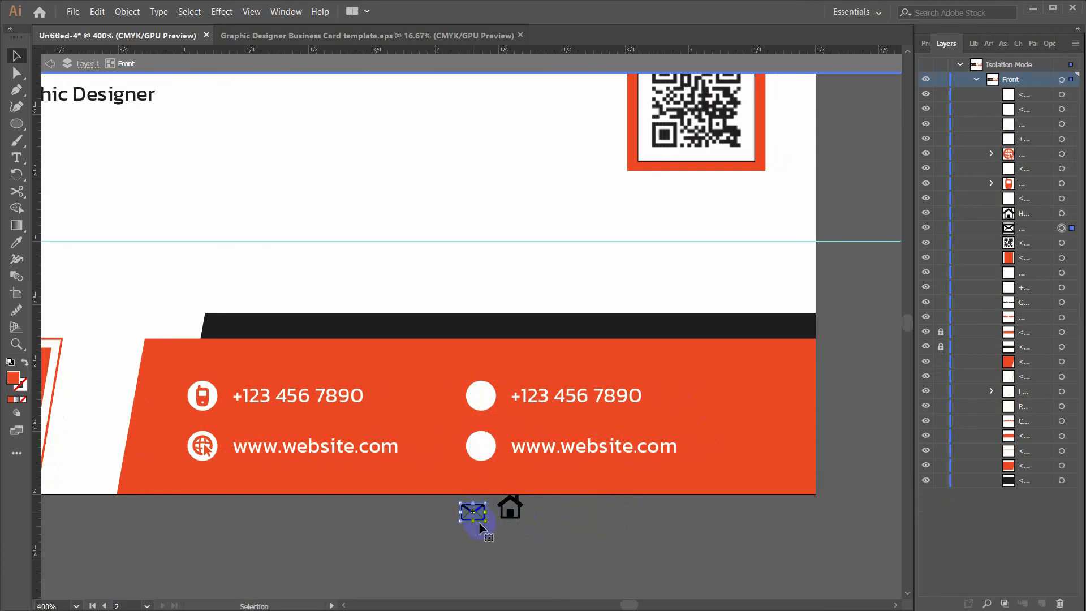
click(925, 43)
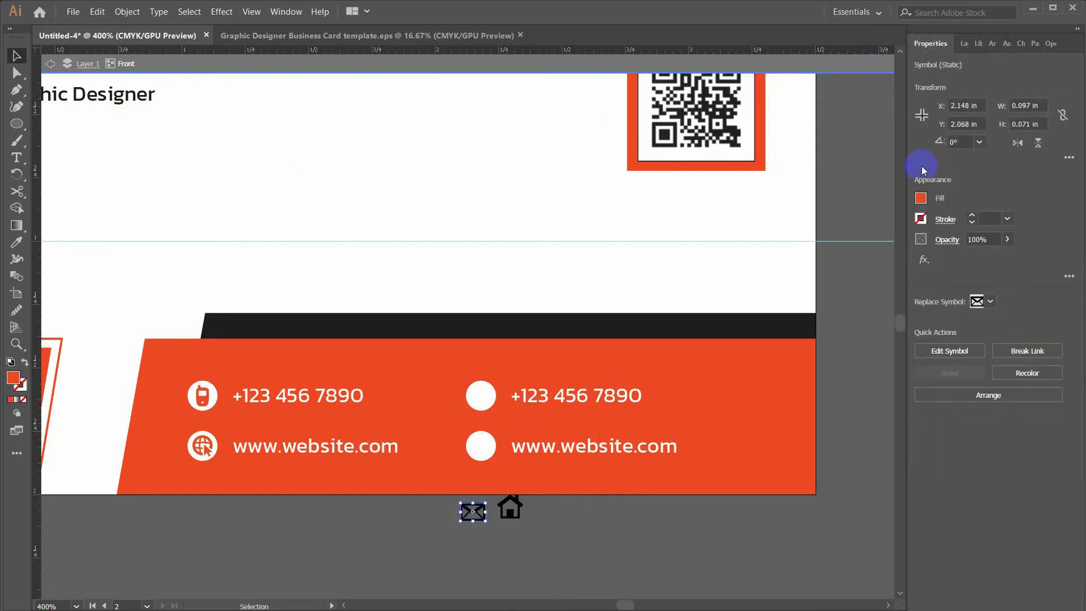
click(920, 197)
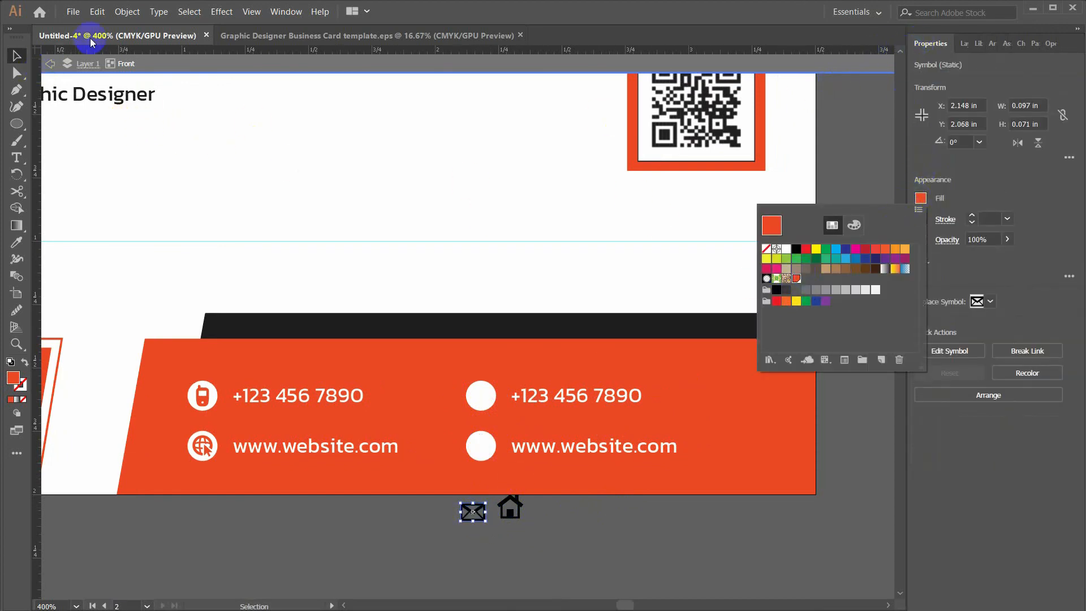
click(127, 11)
click(140, 132)
key(Return)
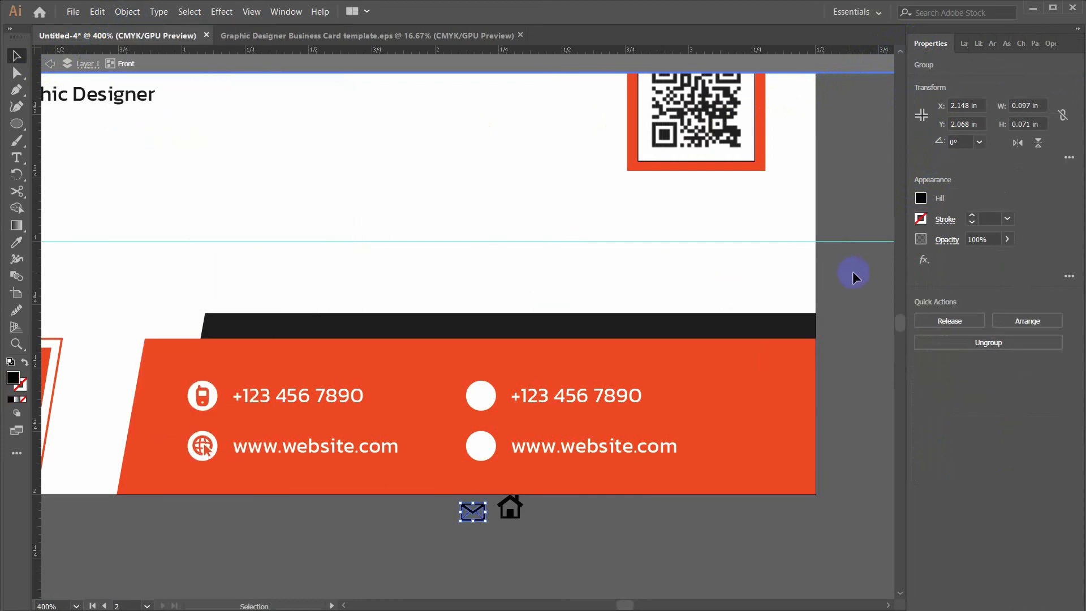
click(920, 199)
click(795, 280)
click(389, 541)
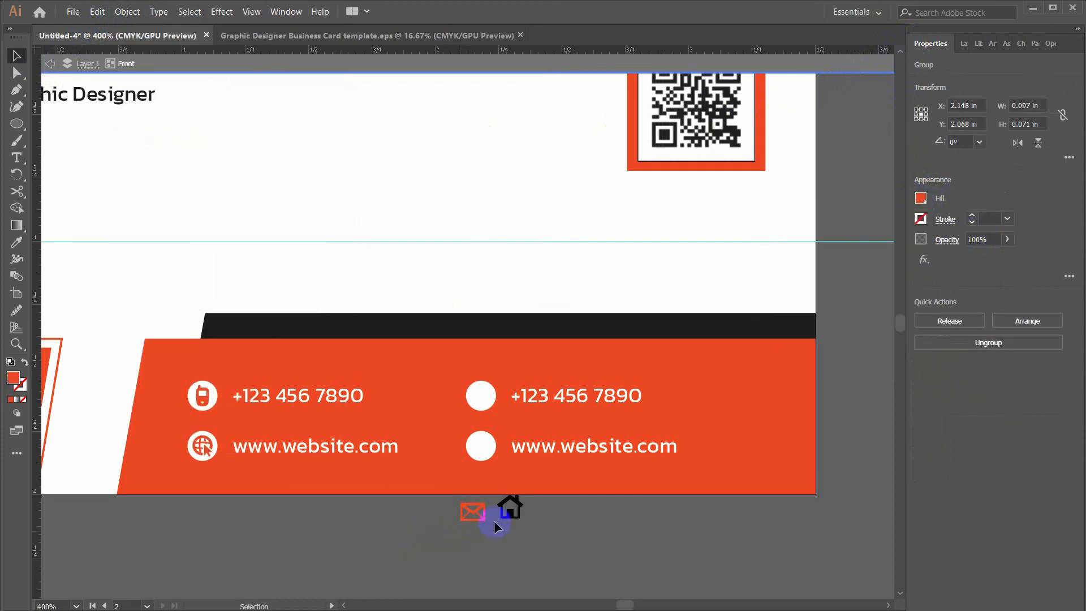
scroll(485, 513, up, 1)
drag(470, 510, 480, 338)
Expand the house symbol, colour it orange, and place it in the circle beside the second website line
click(525, 508)
click(127, 11)
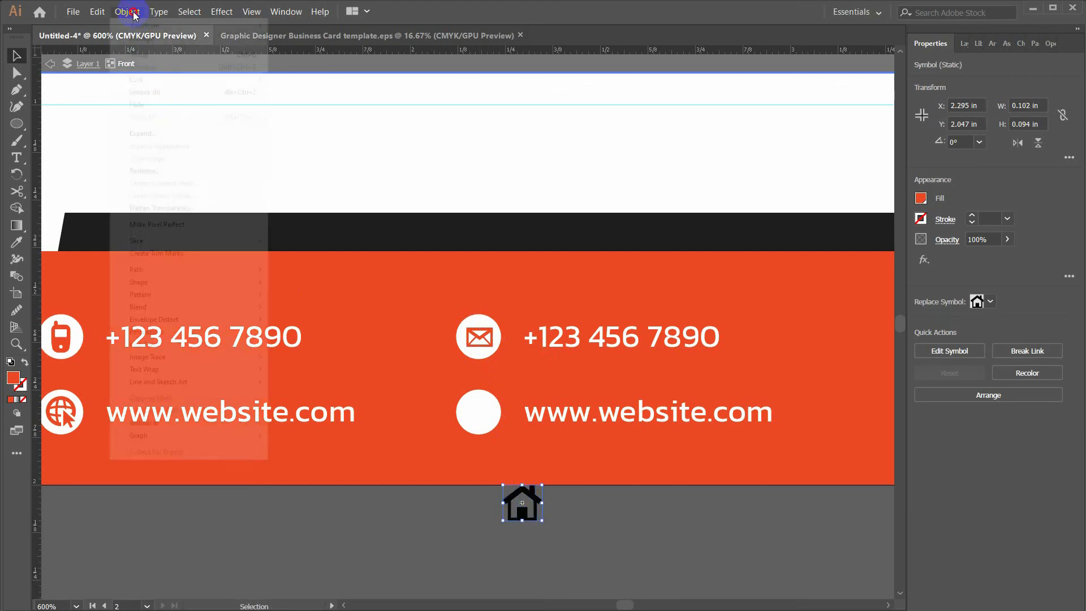
click(138, 133)
click(239, 286)
click(920, 198)
click(794, 277)
click(562, 521)
drag(525, 516, 491, 424)
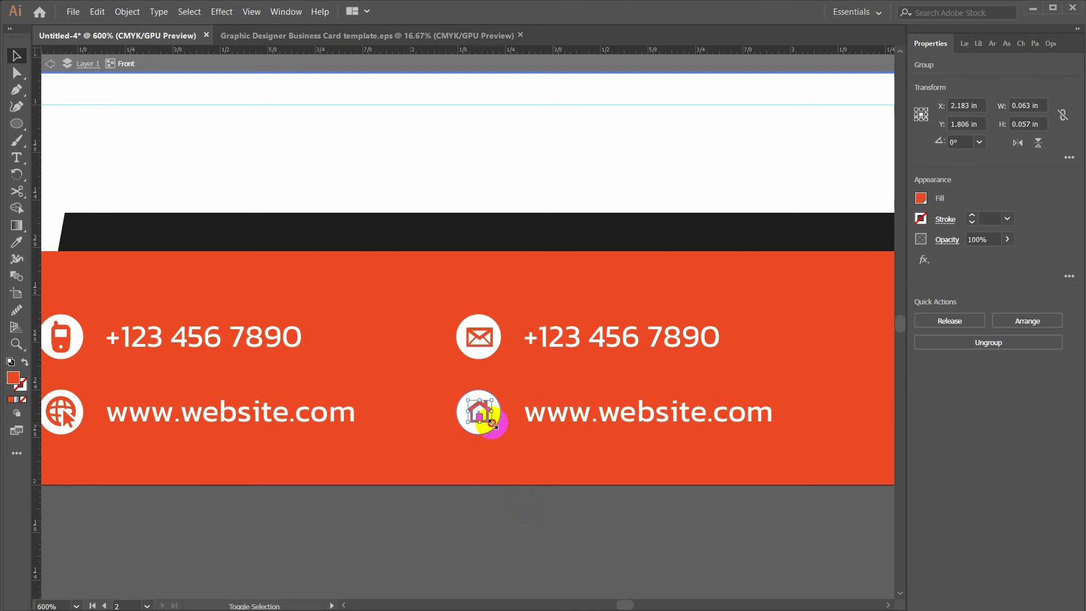
click(559, 554)
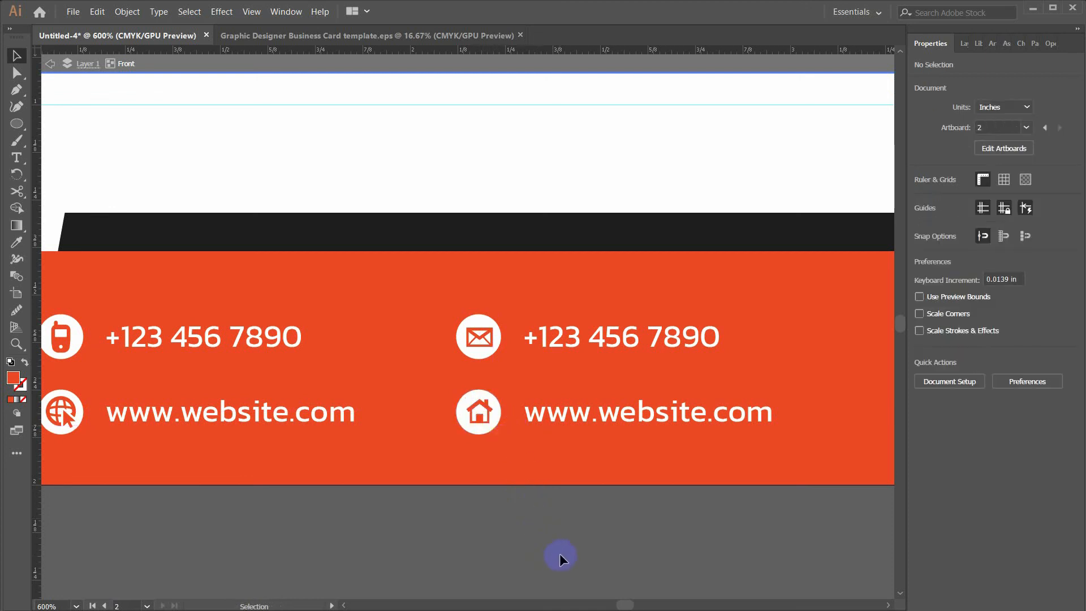
key(ctrl+minus)
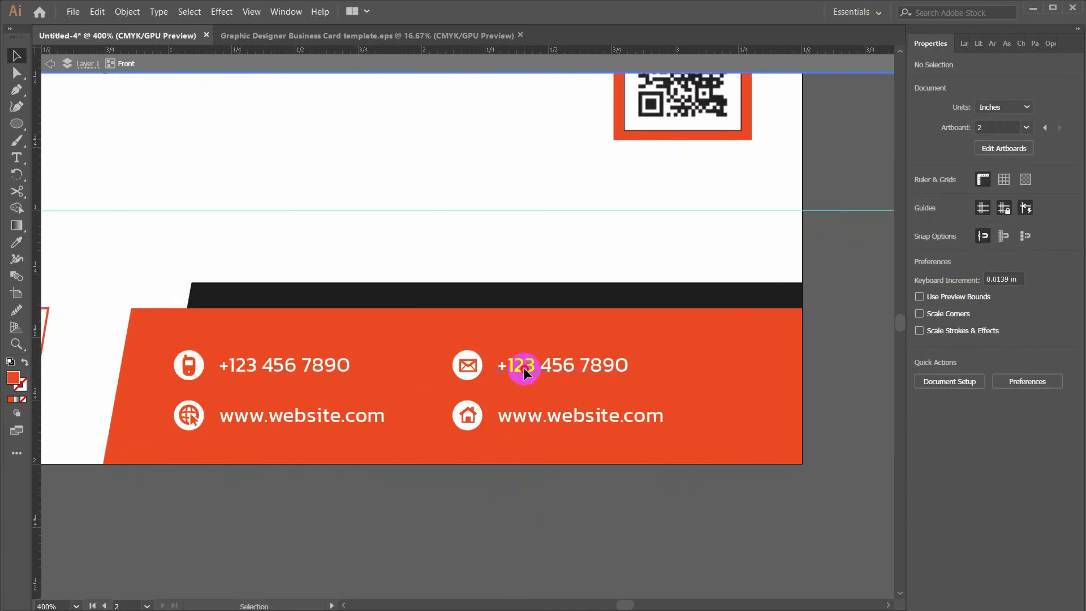
Replace the copied phone text with a two-line street address set to 5 pt leading
triple_click(523, 366)
text(3200 Street, Fairbank. DC 9932)
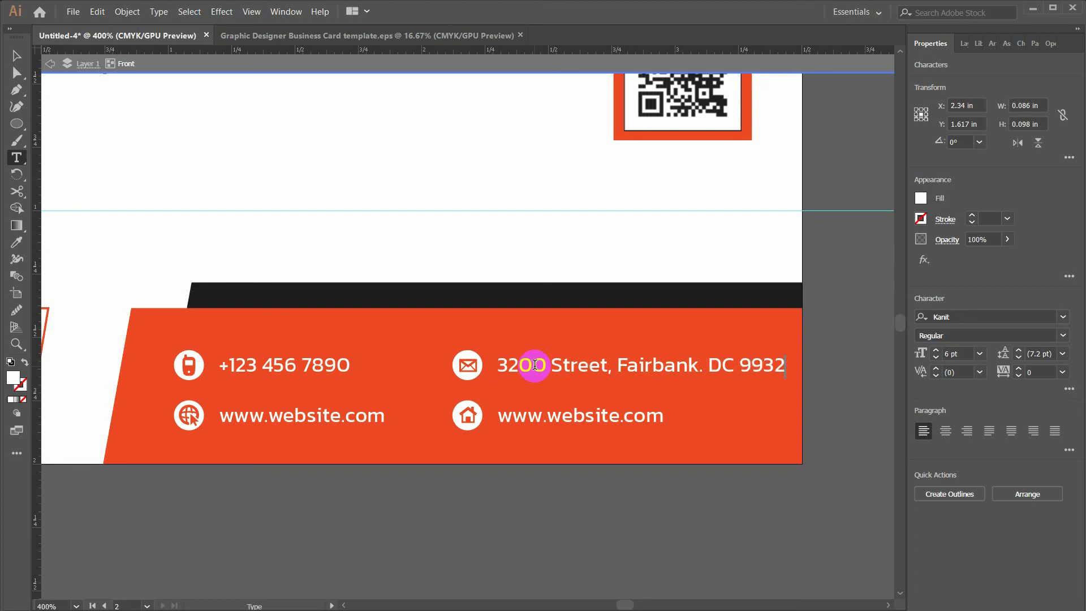
click(714, 369)
key(Return)
key(ctrl+a)
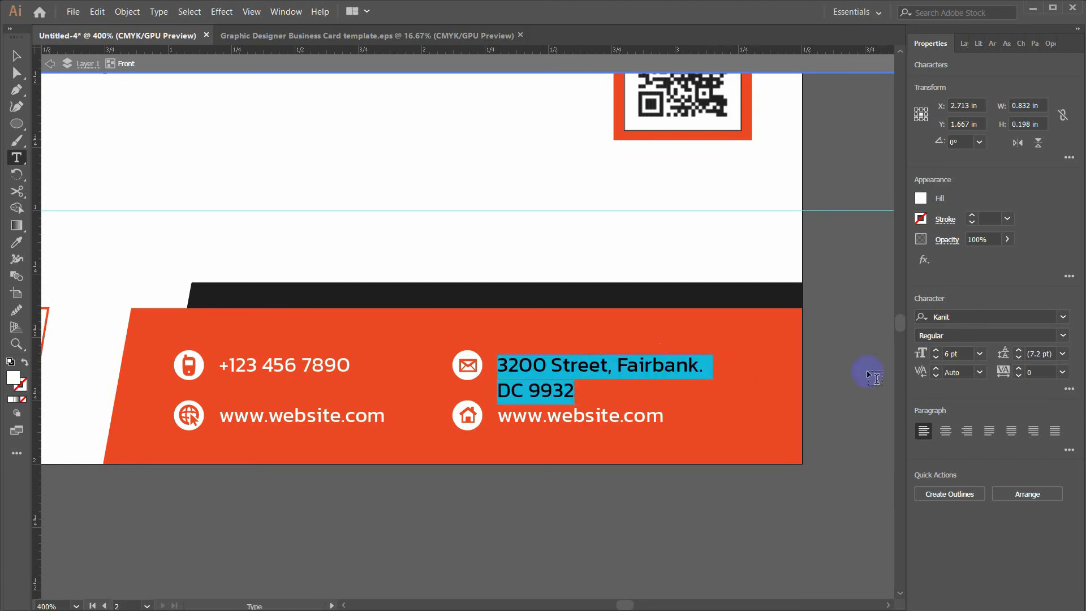
click(1018, 357)
click(1019, 358)
click(1018, 358)
click(16, 57)
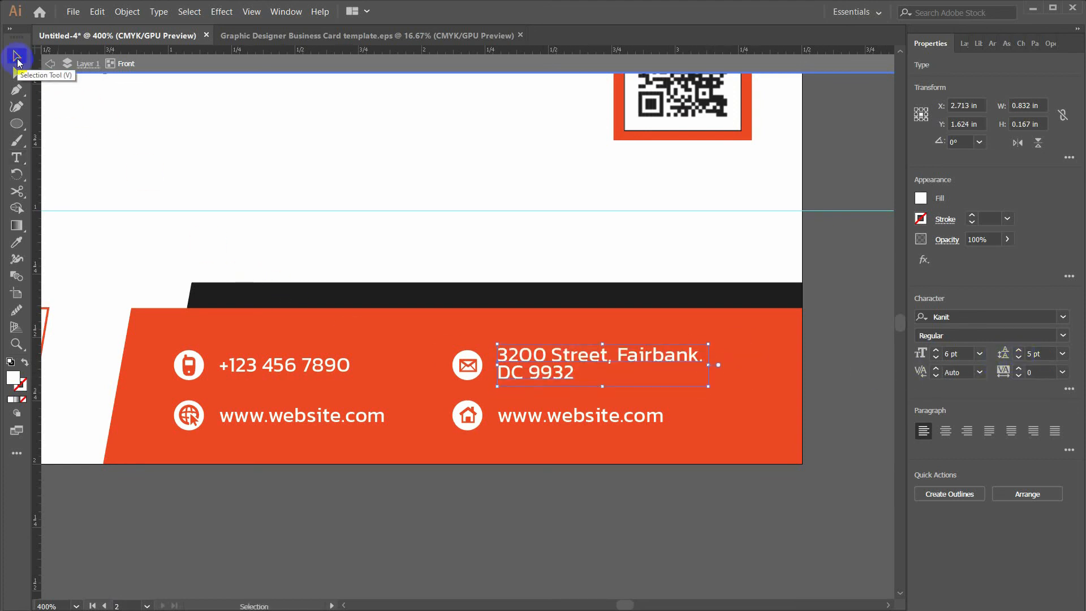
click(578, 498)
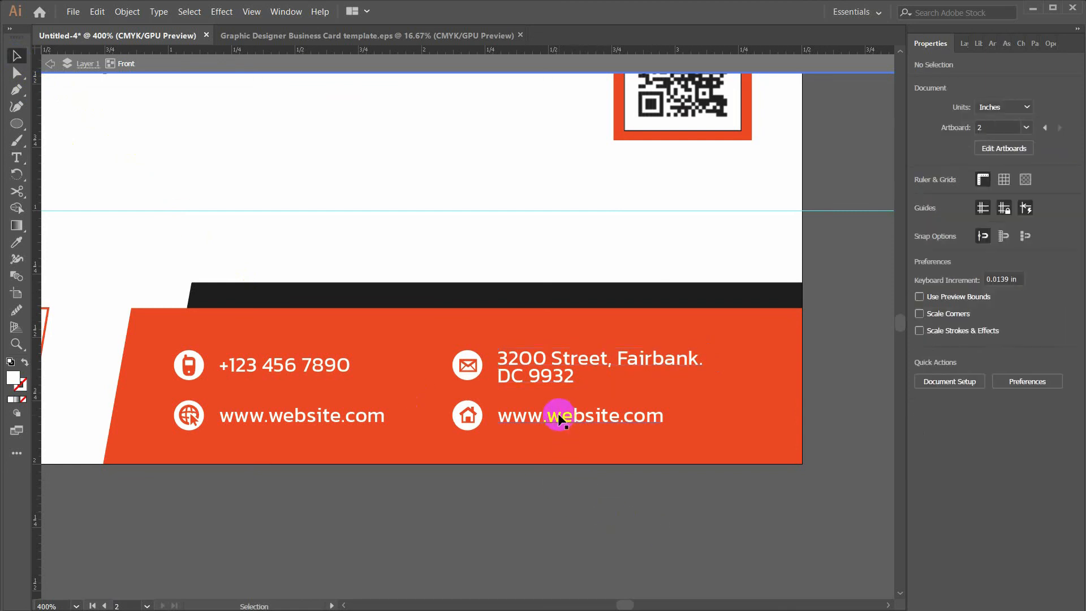
Retype the right-hand website text as a placeholder e-mail address and zoom out to show both card sides
double_click(558, 414)
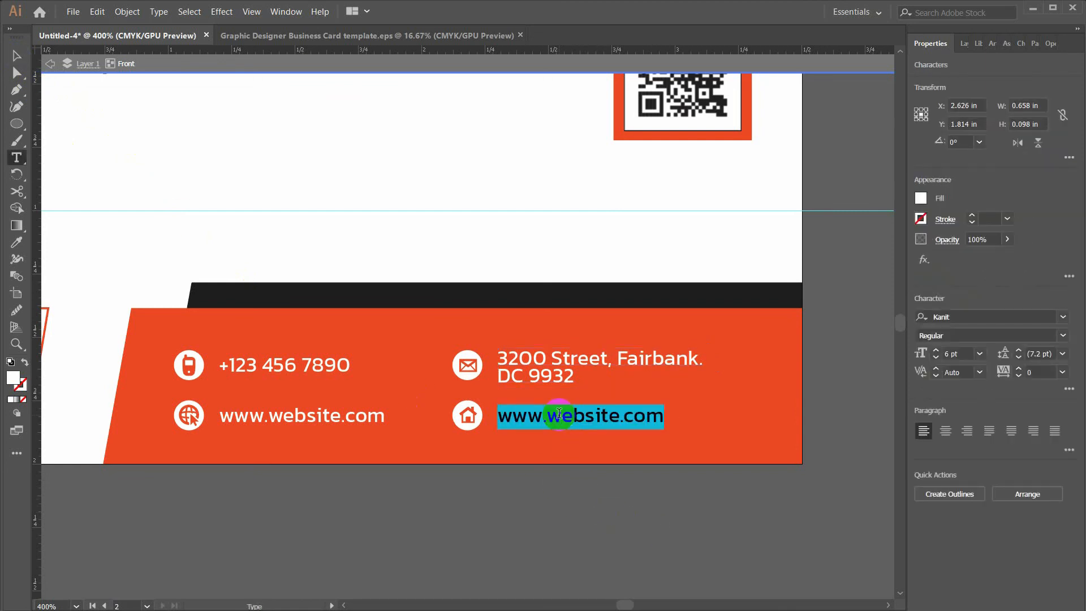
text(email@)
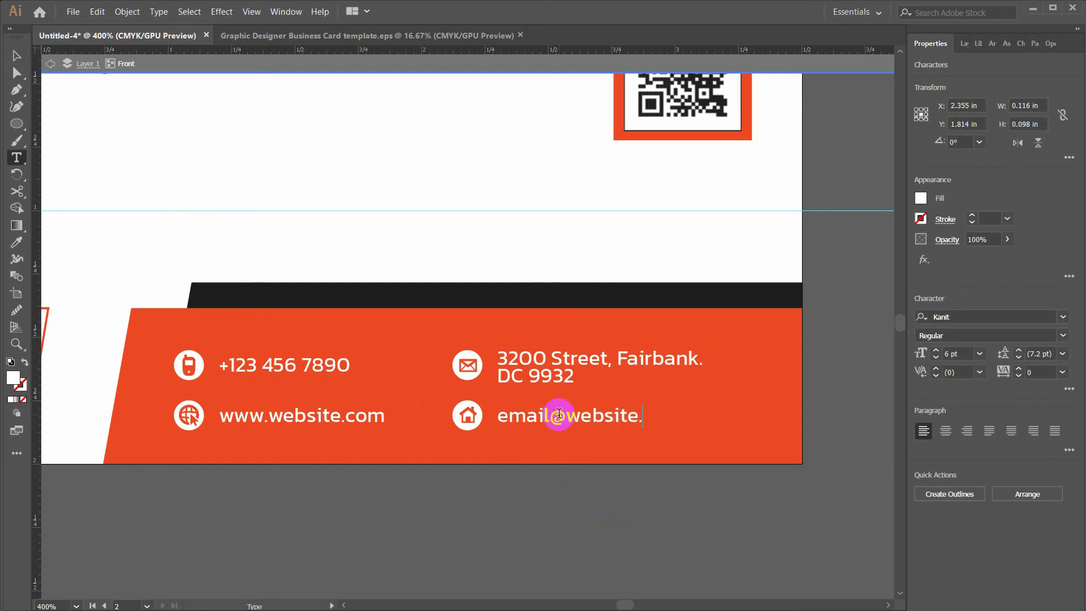
key(Escape)
click(494, 493)
scroll(495, 493, down, 1)
drag(434, 341, 538, 356)
scroll(538, 357, down, 1)
drag(479, 326, 648, 292)
drag(382, 155, 409, 153)
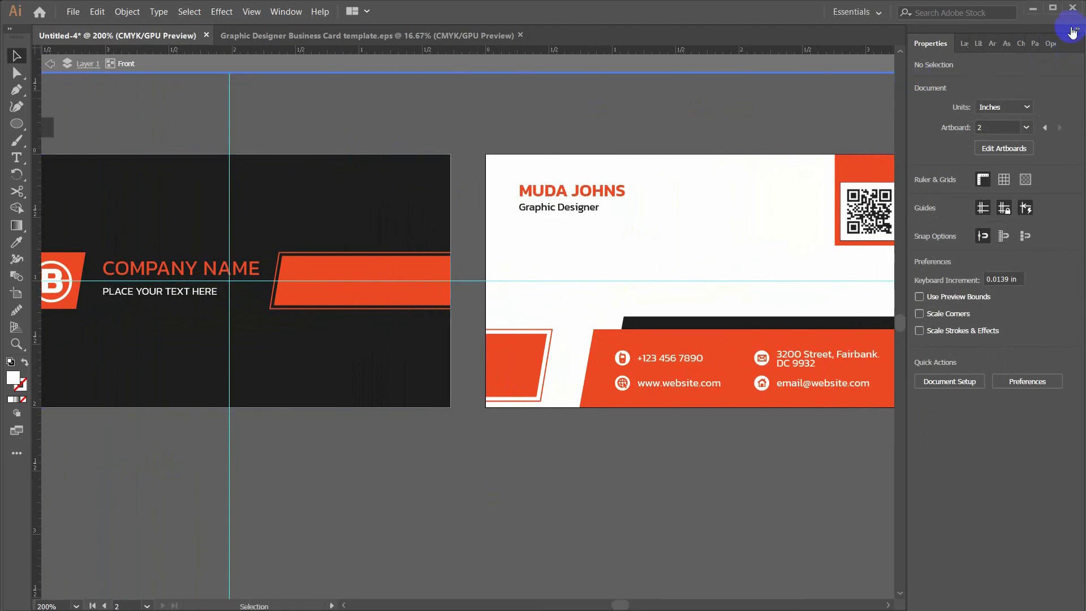